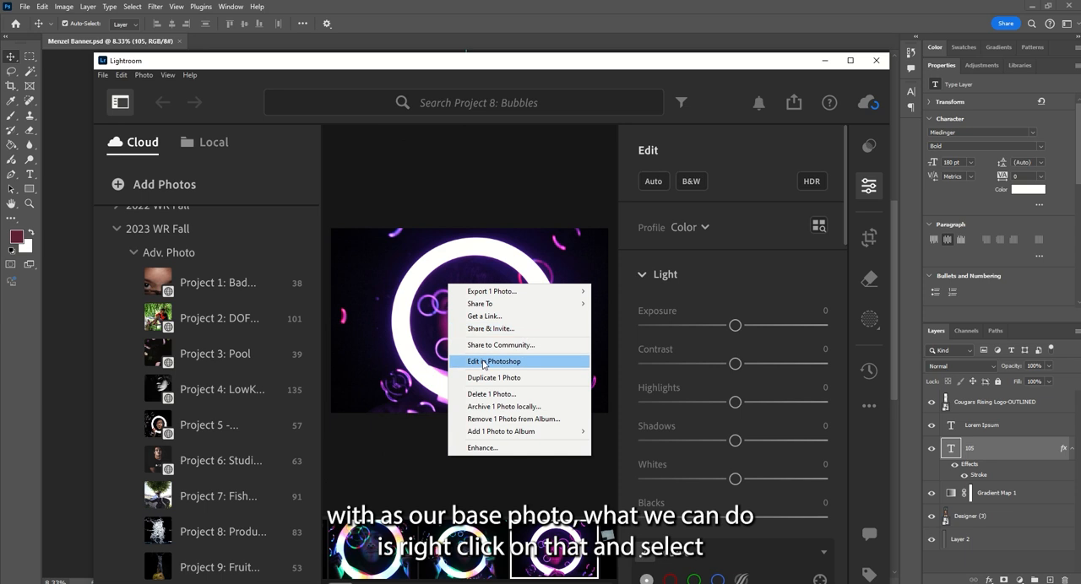
- Send the selected ring-light bubbles photo from Lightroom to Photoshop for editing and move the Lightroom window out of the way
{"action": "left_click", "coordinate": [491, 361]}
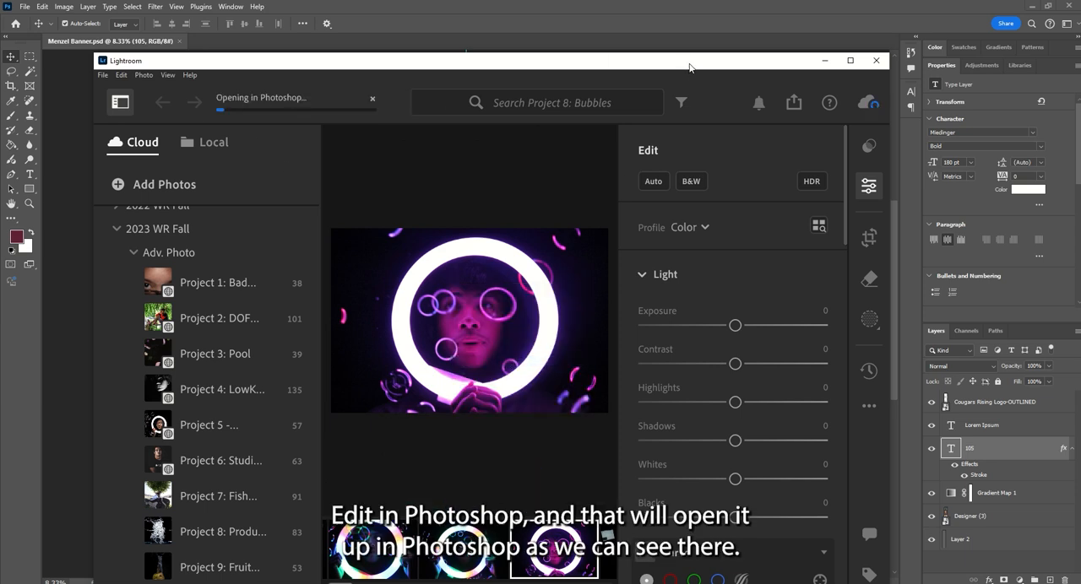
{"action": "left_click_drag", "start_coordinate": [477, 57], "coordinate": [2, 93]}
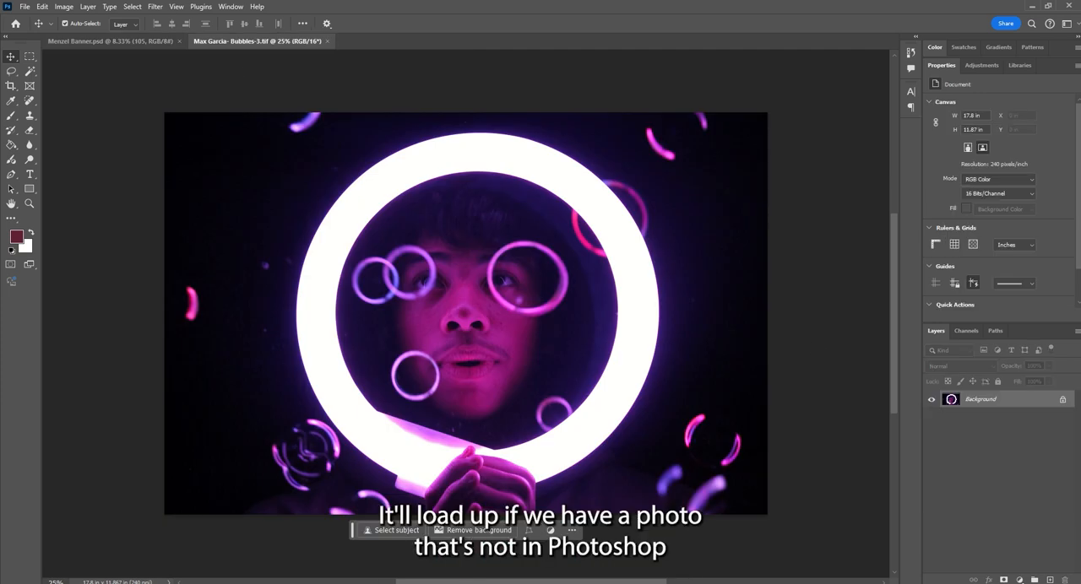
- Open IMG_1825.jpg from the Desktop folder as a separate Photoshop document
{"action": "left_click_drag", "start_coordinate": [1080, 152], "coordinate": [599, 108]}
{"action": "scroll", "coordinate": [716, 357], "scroll_direction": "down", "scroll_amount": 5}
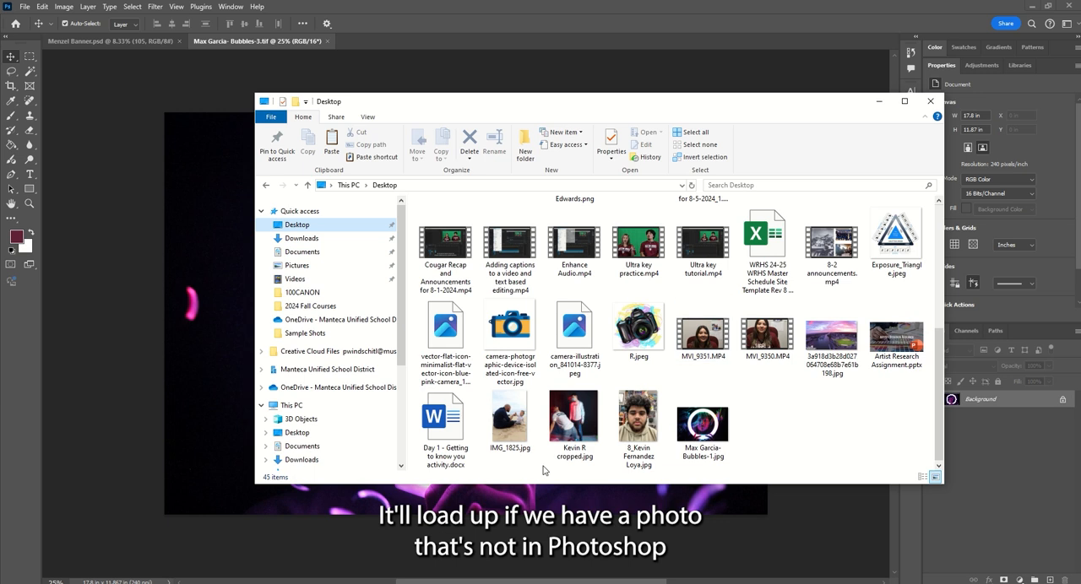
{"action": "left_click", "coordinate": [504, 415]}
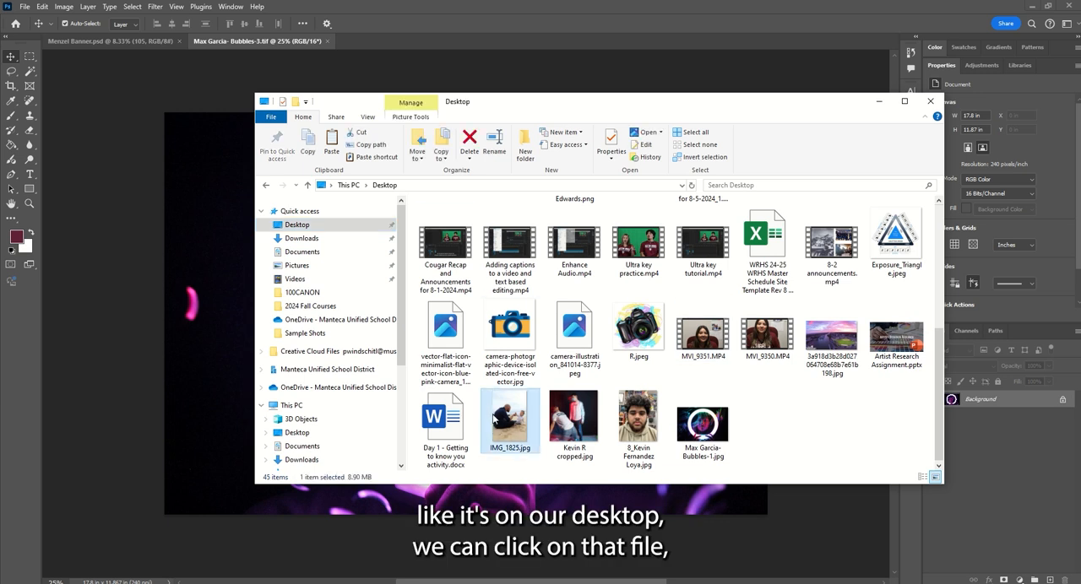
{"action": "left_click_drag", "start_coordinate": [509, 416], "coordinate": [390, 44]}
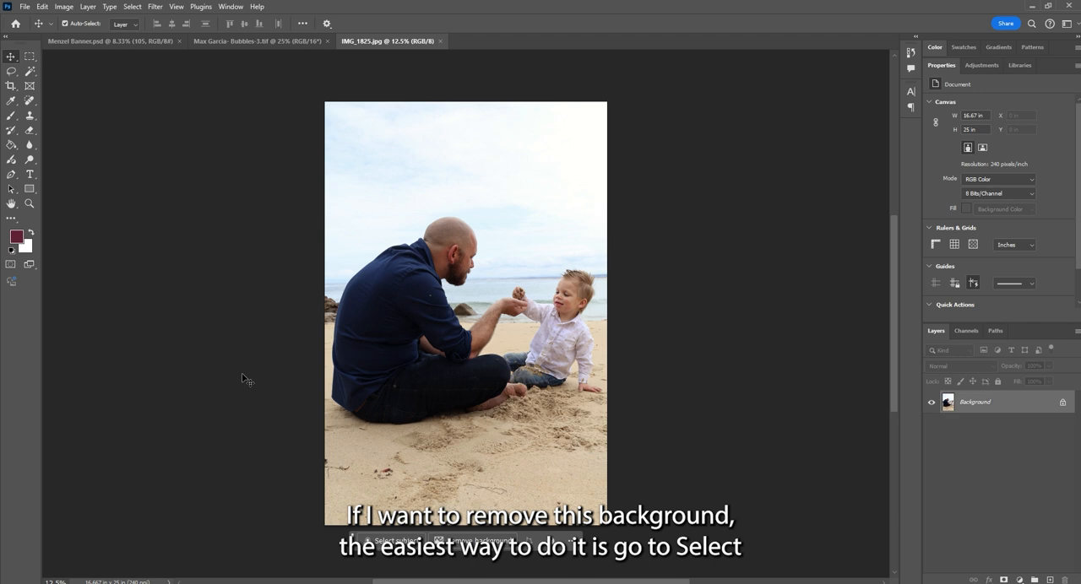
- Select the man and child as the subject and hide the beach background with a layer mask
{"action": "left_click", "coordinate": [132, 7]}
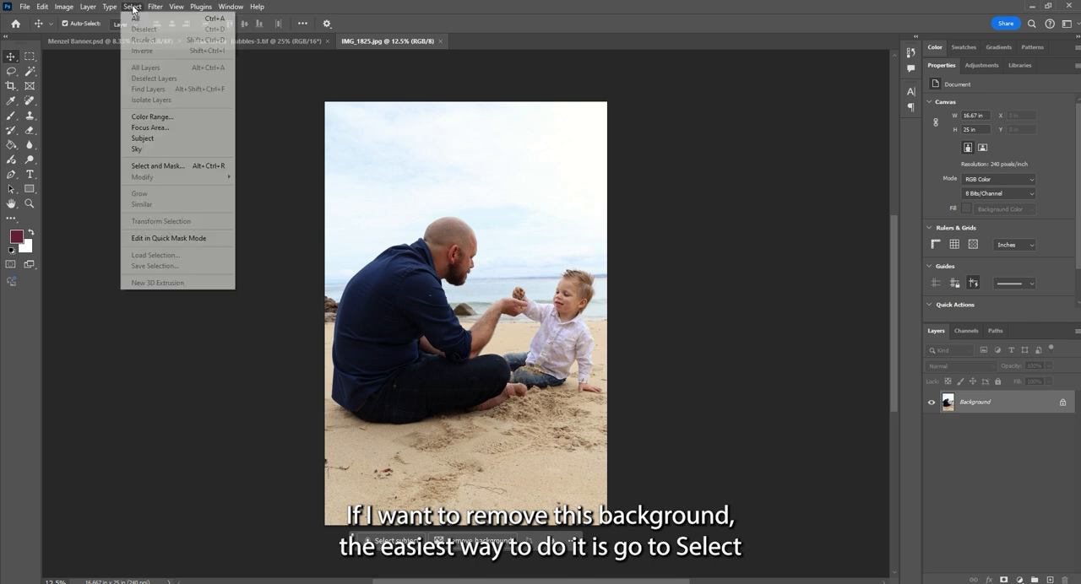
{"action": "left_click", "coordinate": [141, 140]}
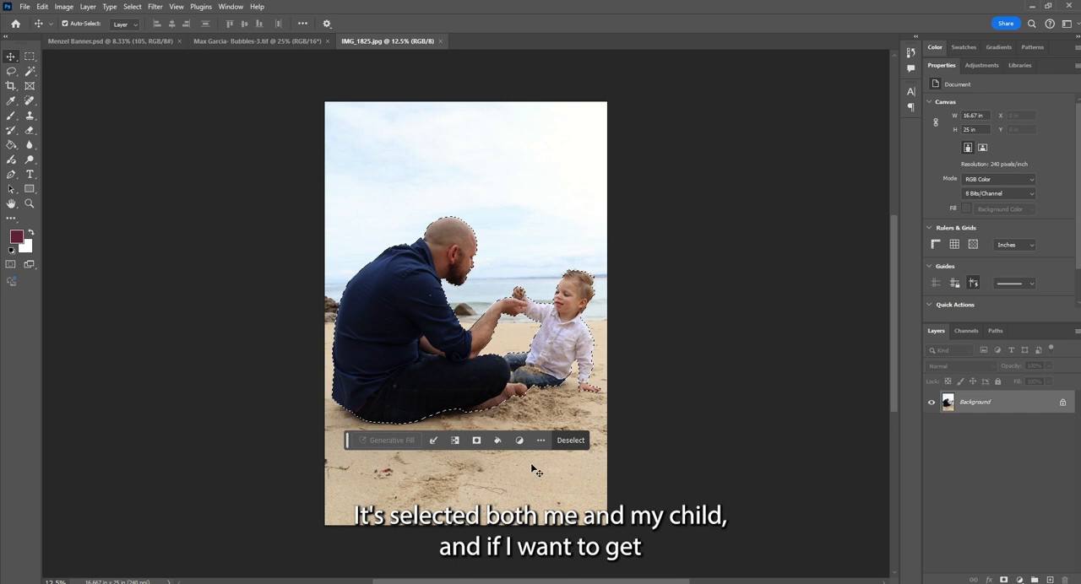
{"action": "left_click", "coordinate": [476, 440]}
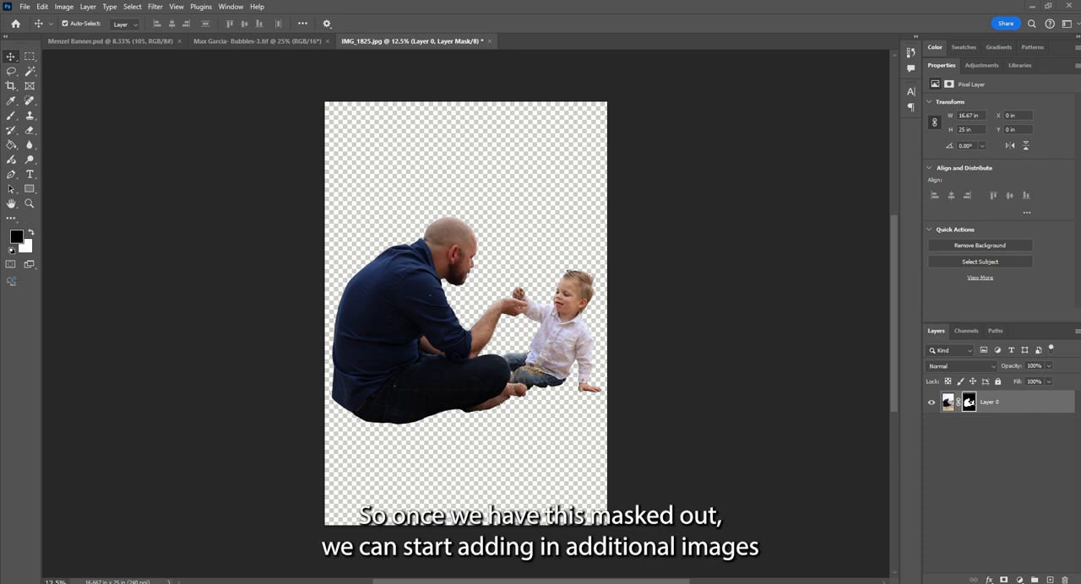
- Place the camera-photographic-device-isolated-icon-free-vector.jpg image from the Desktop folder into the masked photo document
{"action": "key", "text": "alt+Tab"}
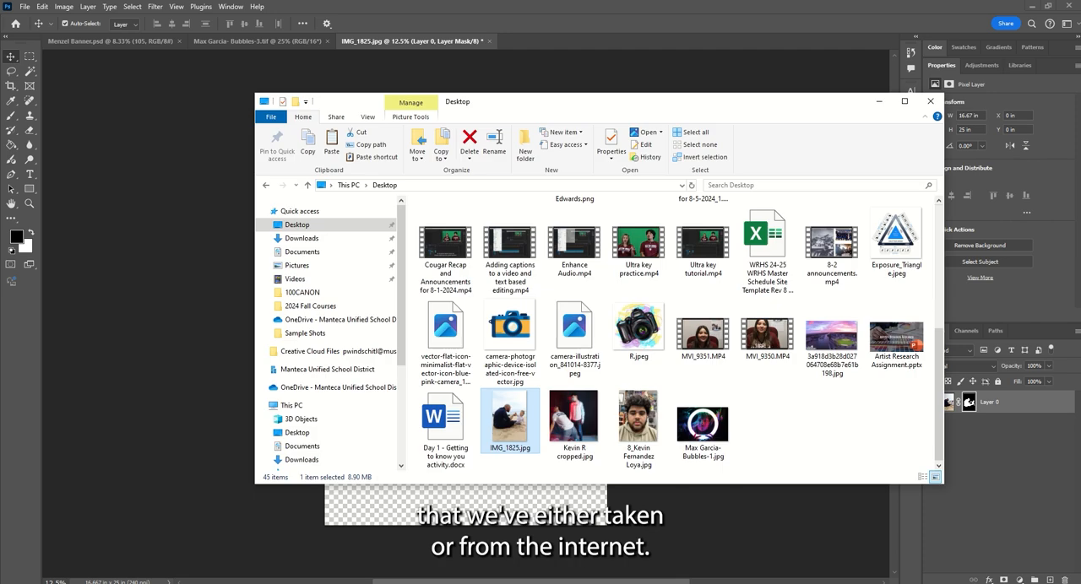
{"action": "left_click_drag", "start_coordinate": [592, 102], "coordinate": [815, 107]}
{"action": "left_click", "coordinate": [837, 328]}
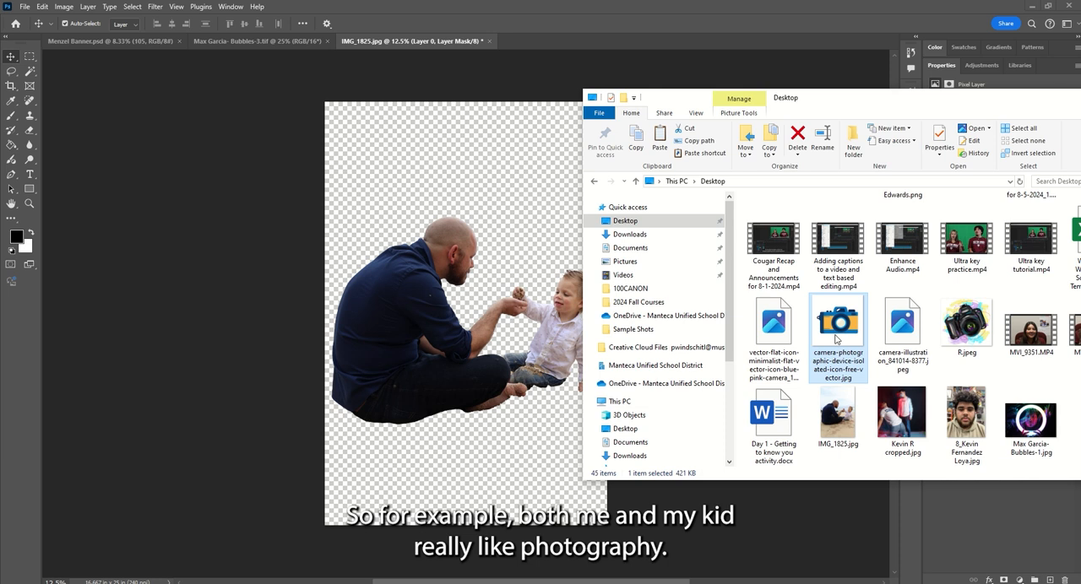
{"action": "left_click_drag", "start_coordinate": [837, 339], "coordinate": [431, 230]}
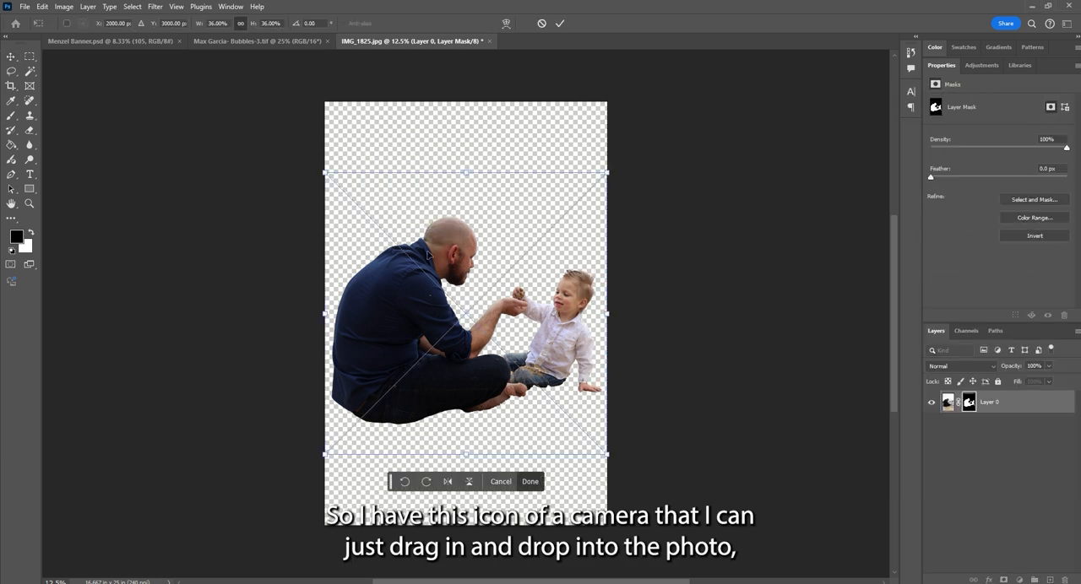
- Scale the placed camera illustration to about 31.76%, rotate it about -18.18°, and position it over the upper part of the canvas
{"action": "left_click_drag", "start_coordinate": [607, 314], "coordinate": [571, 311]}
{"action": "left_click_drag", "start_coordinate": [460, 311], "coordinate": [457, 222]}
{"action": "left_click_drag", "start_coordinate": [580, 366], "coordinate": [623, 320]}
{"action": "mouse_move", "coordinate": [507, 292]}
{"action": "left_mouse_down"}
{"action": "mouse_move", "coordinate": [508, 316]}
{"action": "mouse_move", "coordinate": [510, 279]}
{"action": "left_mouse_up"}
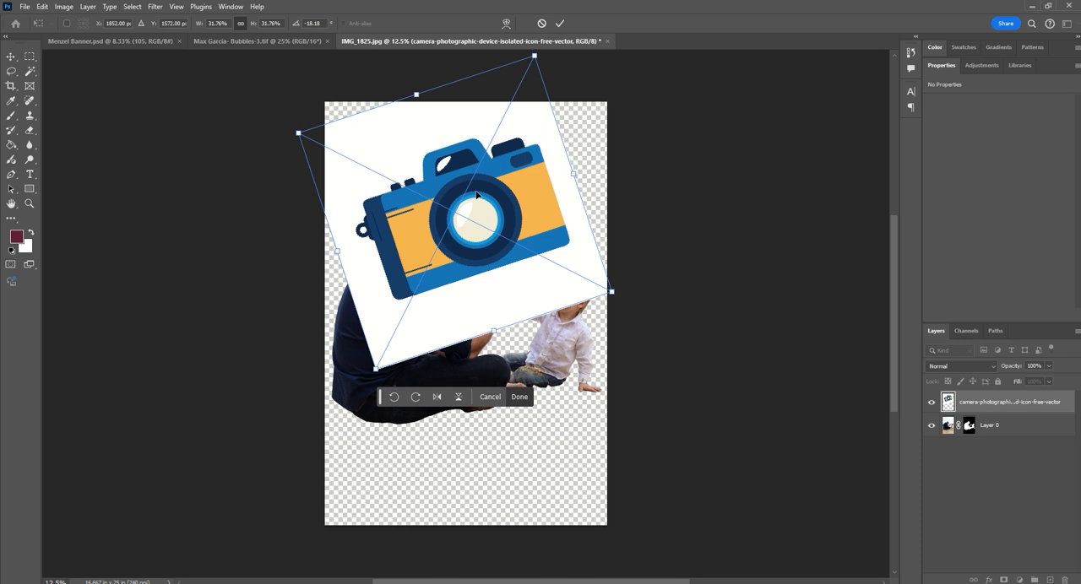
{"action": "key", "text": "Return"}
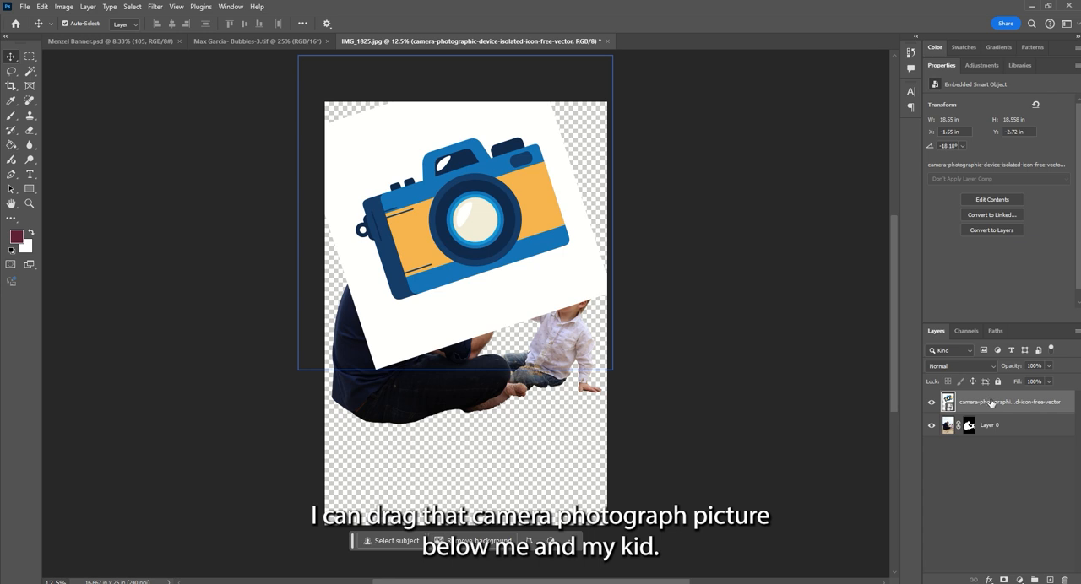
- Move the camera illustration's layer below the masked photo and shift the illustration up toward the canvas's upper-left corner
{"action": "left_click_drag", "start_coordinate": [992, 403], "coordinate": [1002, 433]}
{"action": "left_click_drag", "start_coordinate": [540, 212], "coordinate": [495, 195]}
- Place R.jpeg from the Desktop folder, enlarge it, rotate it about 27°, and position it in the canvas's lower-right area
{"action": "key", "text": "alt+Tab"}
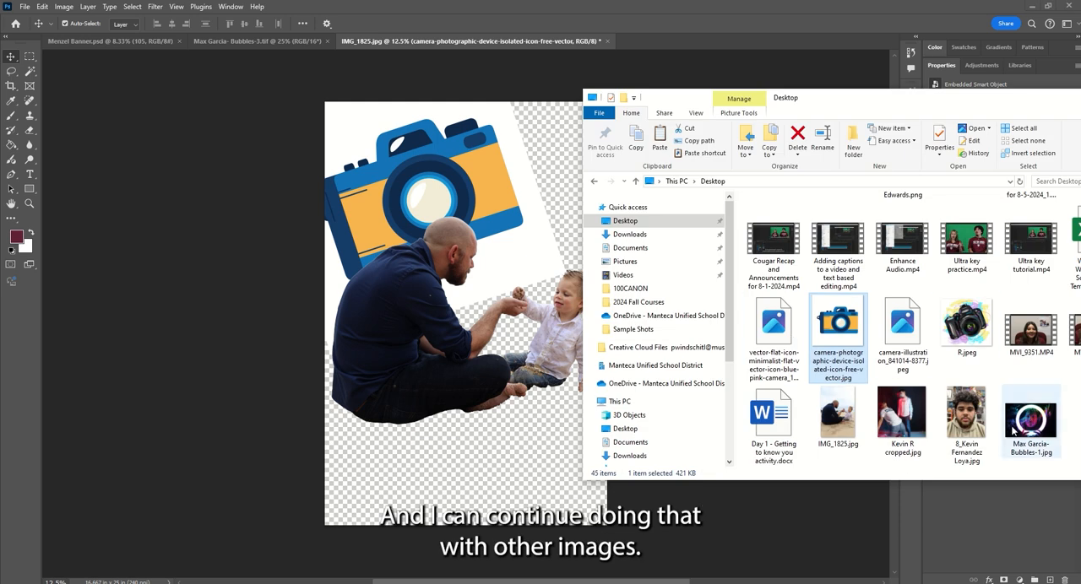
{"action": "left_click_drag", "start_coordinate": [927, 110], "coordinate": [771, 87]}
{"action": "left_click_drag", "start_coordinate": [811, 304], "coordinate": [401, 454]}
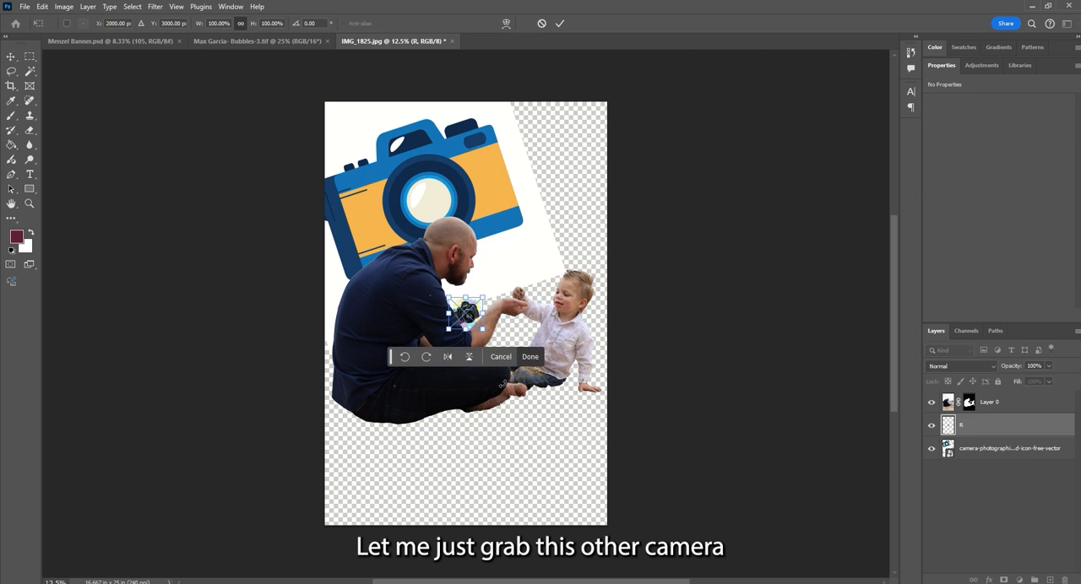
{"action": "left_click_drag", "start_coordinate": [485, 331], "coordinate": [567, 472]}
{"action": "left_click_drag", "start_coordinate": [537, 395], "coordinate": [559, 506]}
{"action": "key", "text": "Return"}
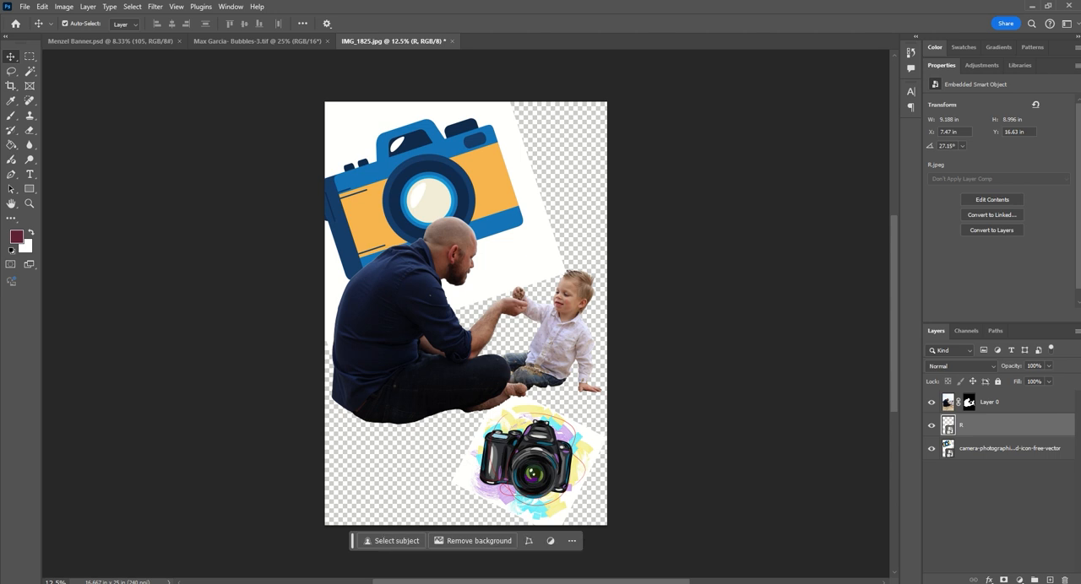
- Add the remaining collage images beneath the masked photo and set the sunset stadium image's blending mode to Darken
{"action": "key", "text": "alt+Tab"}
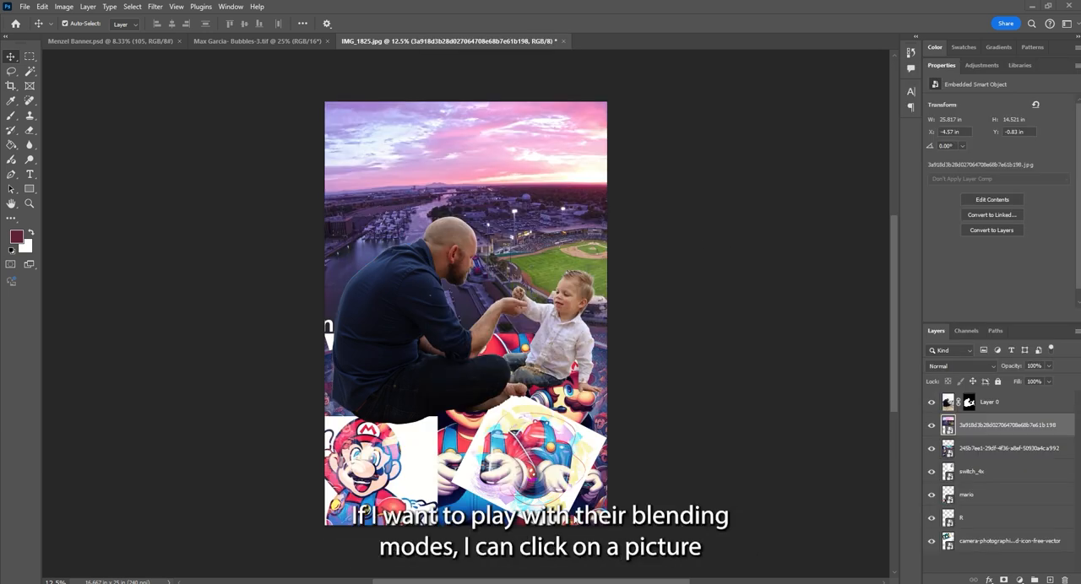
{"action": "left_click", "coordinate": [419, 134]}
{"action": "left_click", "coordinate": [402, 141]}
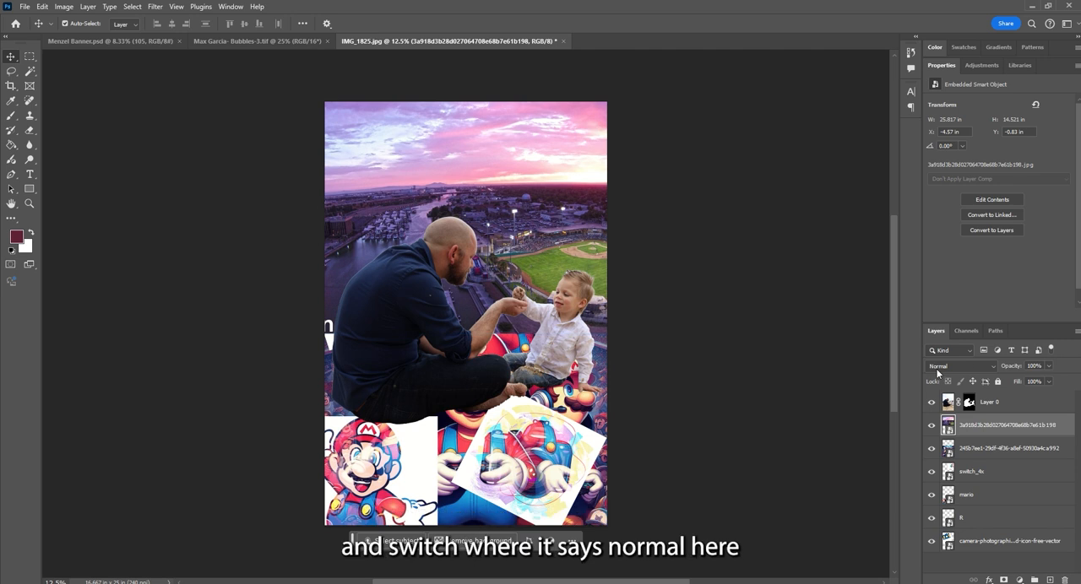
{"action": "left_click", "coordinate": [936, 368]}
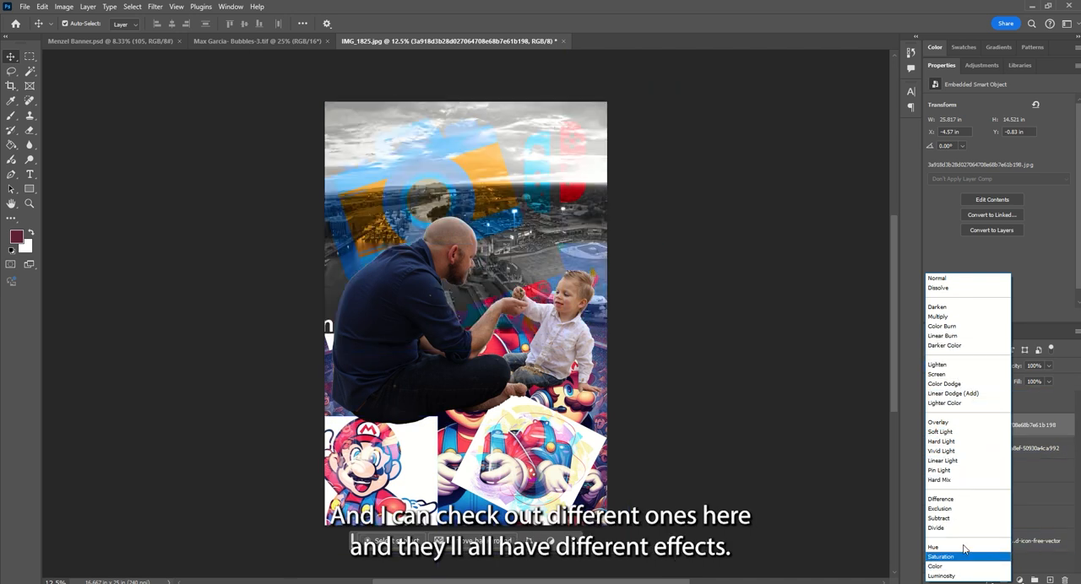
{"action": "left_click", "coordinate": [949, 308]}
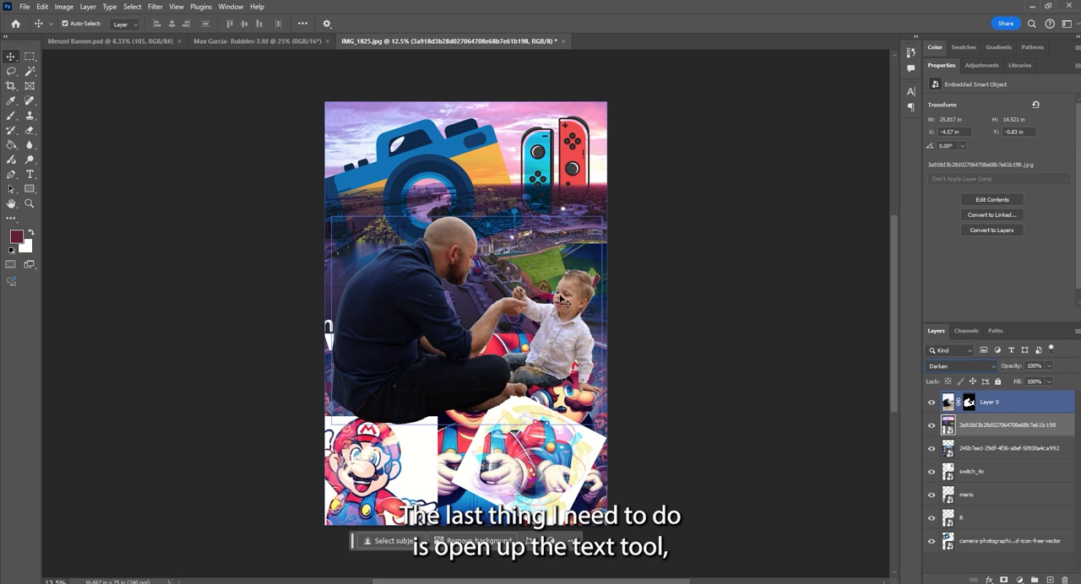
- Add a point text layer near the canvas's upper-left corner and enter the person's first name
{"action": "left_click", "coordinate": [30, 175]}
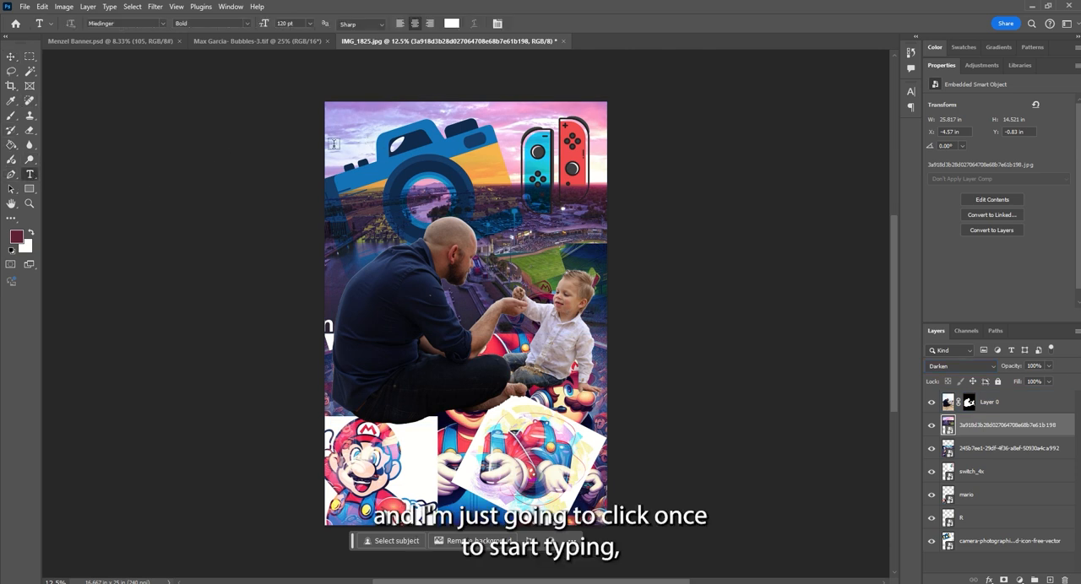
{"action": "left_click", "coordinate": [360, 137]}
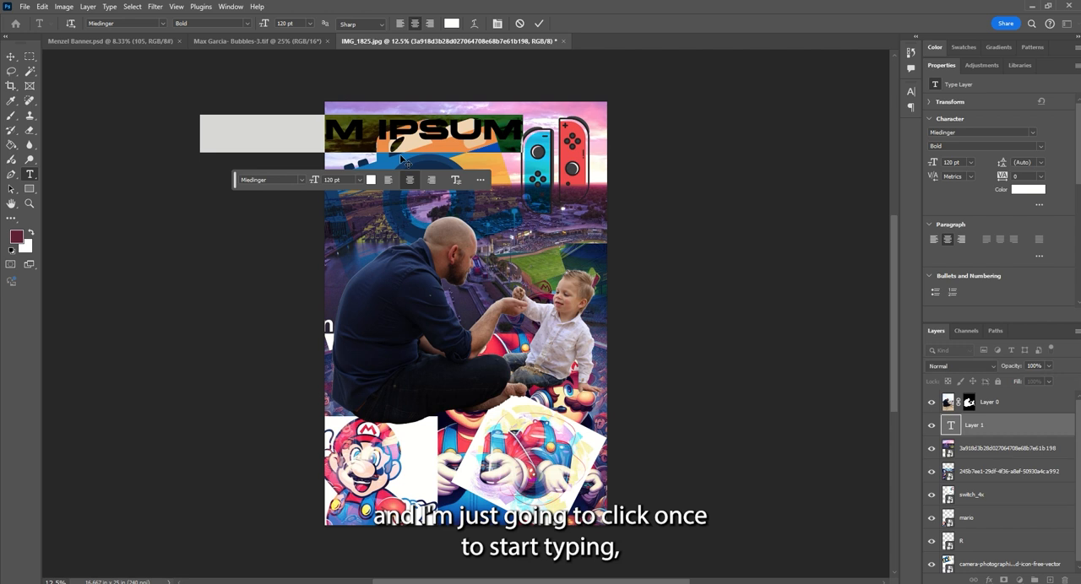
{"action": "type", "text": "Patrick"}
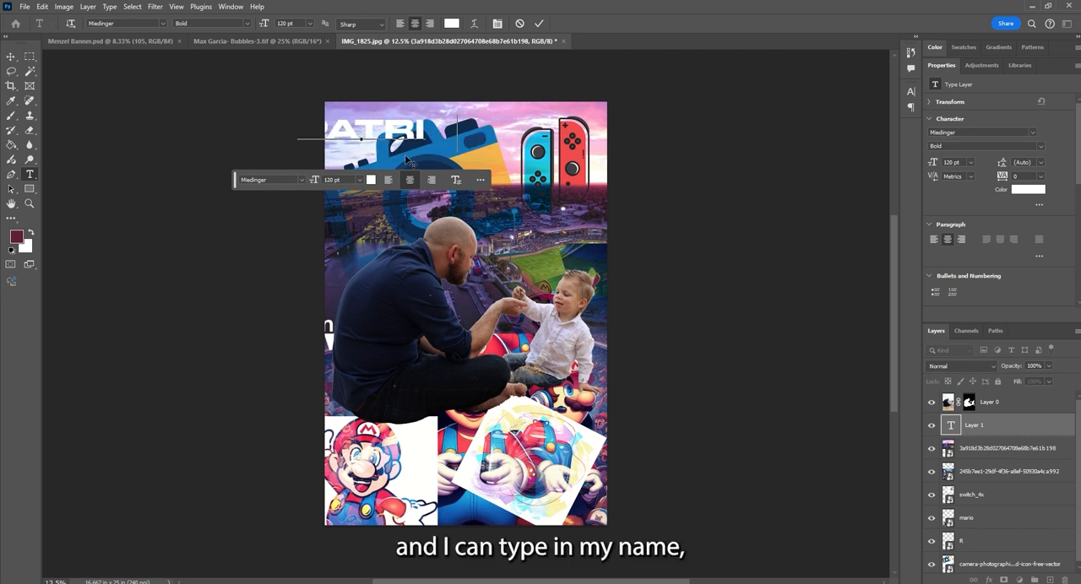
- Try several text colors sampled from the collage and apply a muted greyish pink from the child's clothing to the name
{"action": "double_click", "coordinate": [395, 133]}
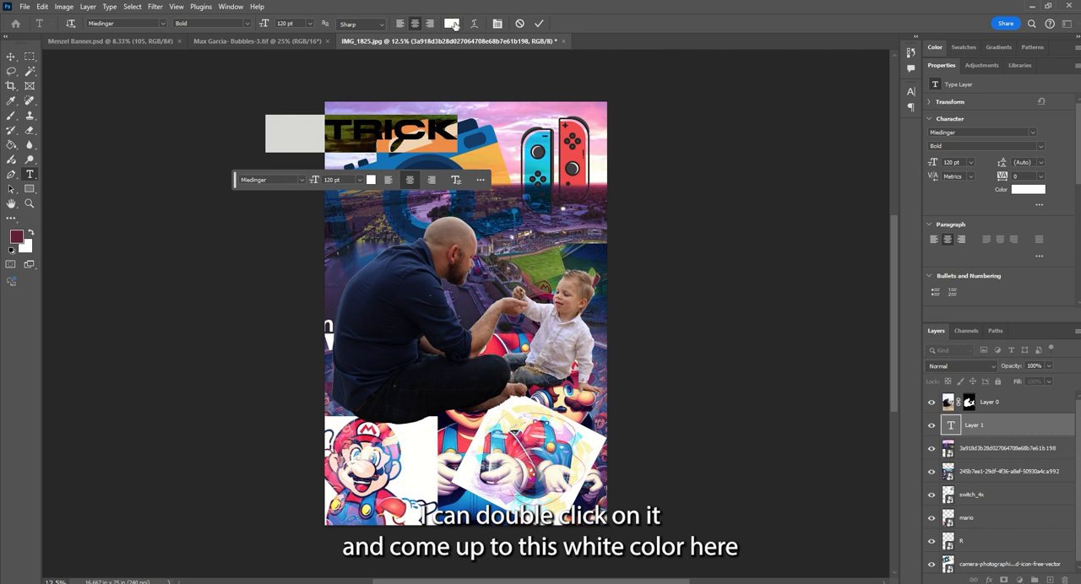
{"action": "left_click", "coordinate": [452, 23]}
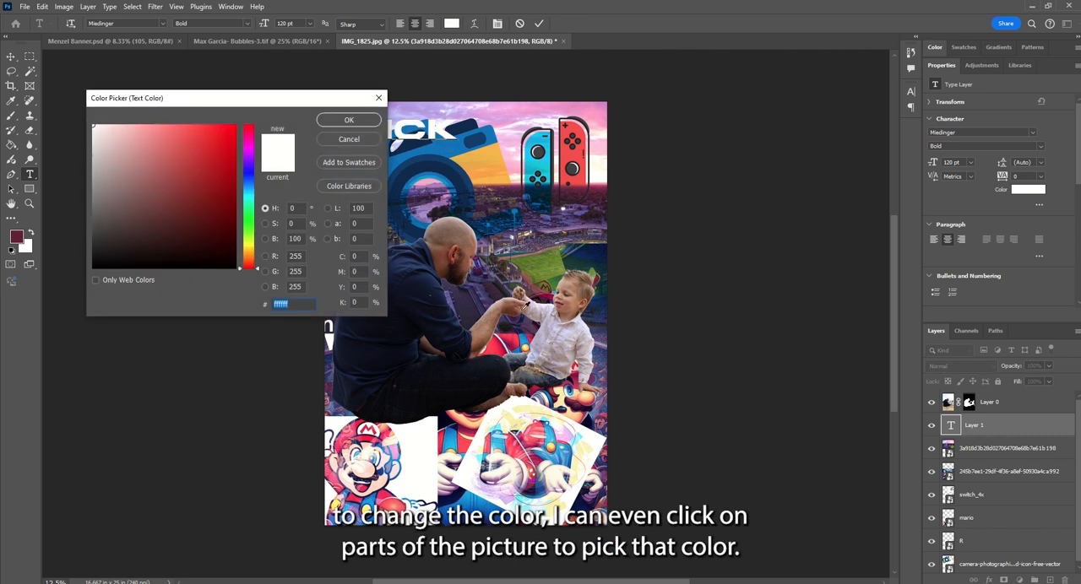
{"action": "left_click", "coordinate": [543, 257]}
{"action": "left_click", "coordinate": [543, 259]}
{"action": "left_click", "coordinate": [550, 353]}
{"action": "left_click", "coordinate": [404, 475]}
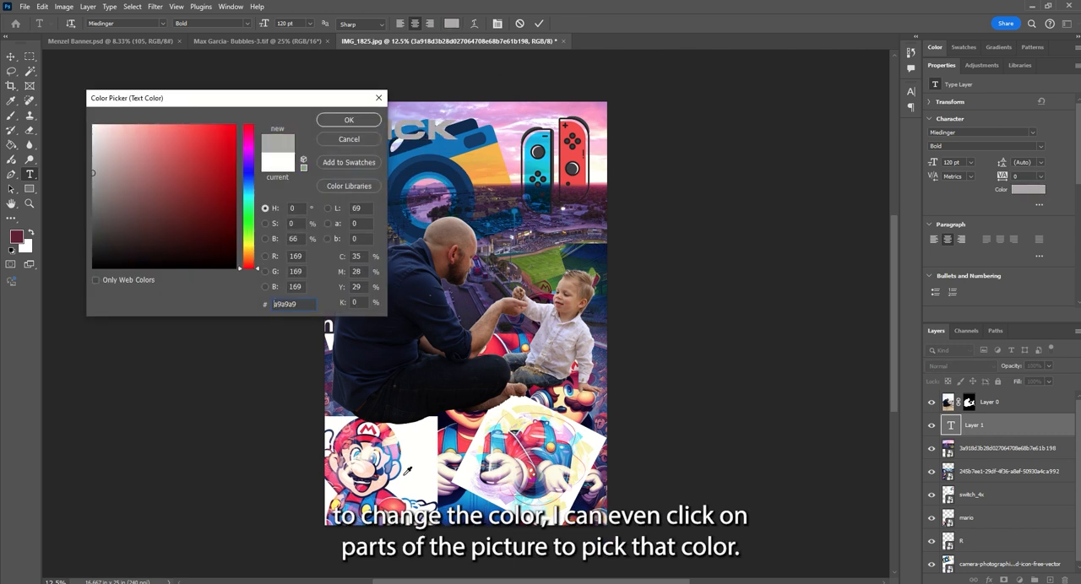
{"action": "left_click", "coordinate": [407, 471]}
{"action": "left_click", "coordinate": [380, 454]}
{"action": "left_click", "coordinate": [403, 377]}
{"action": "left_click", "coordinate": [508, 138]}
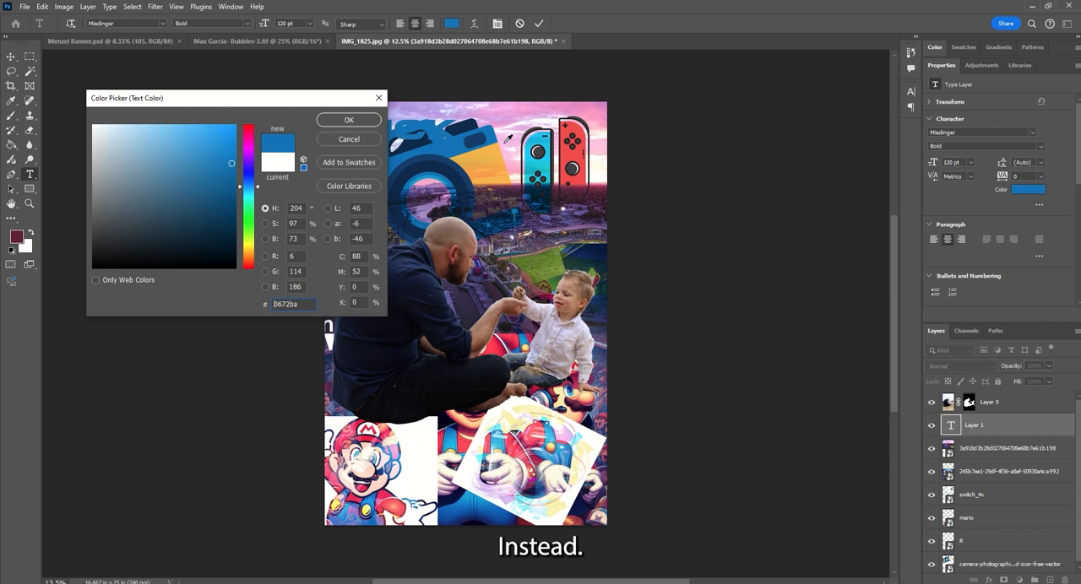
{"action": "left_click", "coordinate": [583, 132]}
{"action": "left_click", "coordinate": [547, 162]}
{"action": "left_click", "coordinate": [543, 133]}
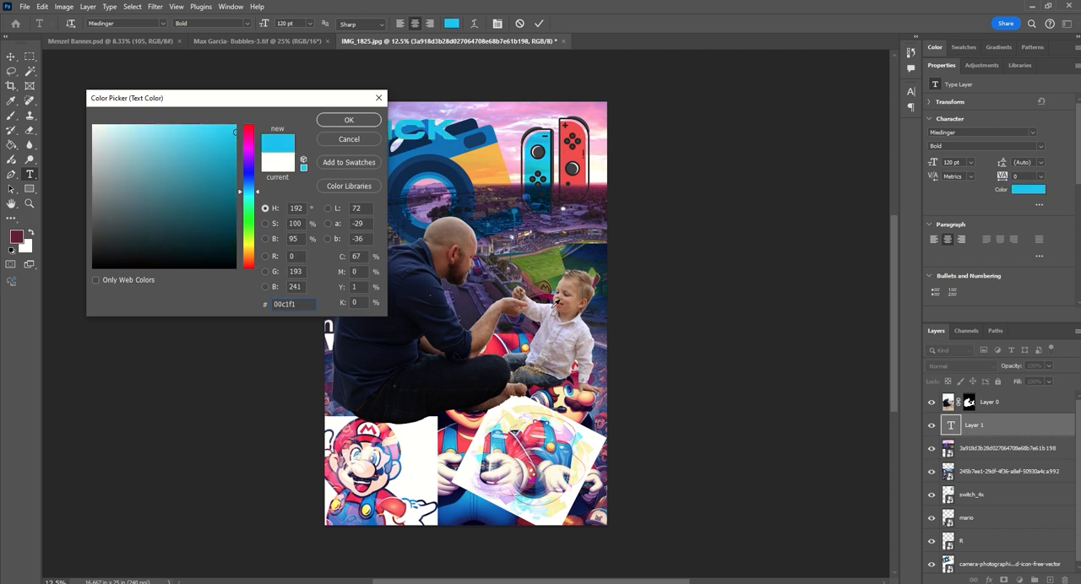
{"action": "left_click", "coordinate": [576, 288]}
{"action": "left_click", "coordinate": [576, 285]}
{"action": "left_click", "coordinate": [548, 361]}
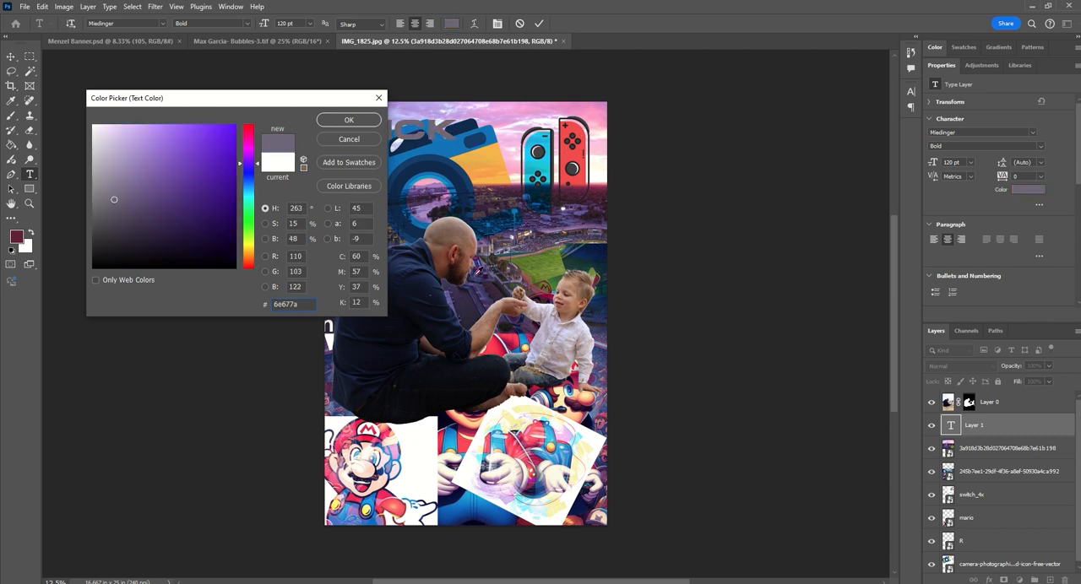
{"action": "left_click", "coordinate": [560, 350]}
{"action": "left_click", "coordinate": [349, 120]}
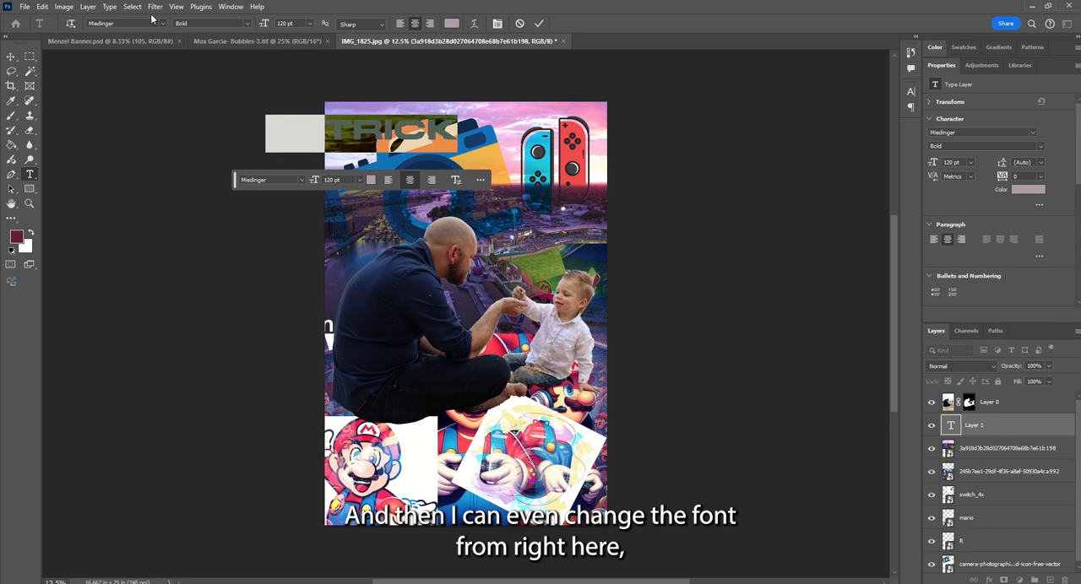
- Change the name text's font to Akira Expanded Super Bold and its size to 181 pt
{"action": "left_click", "coordinate": [163, 23]}
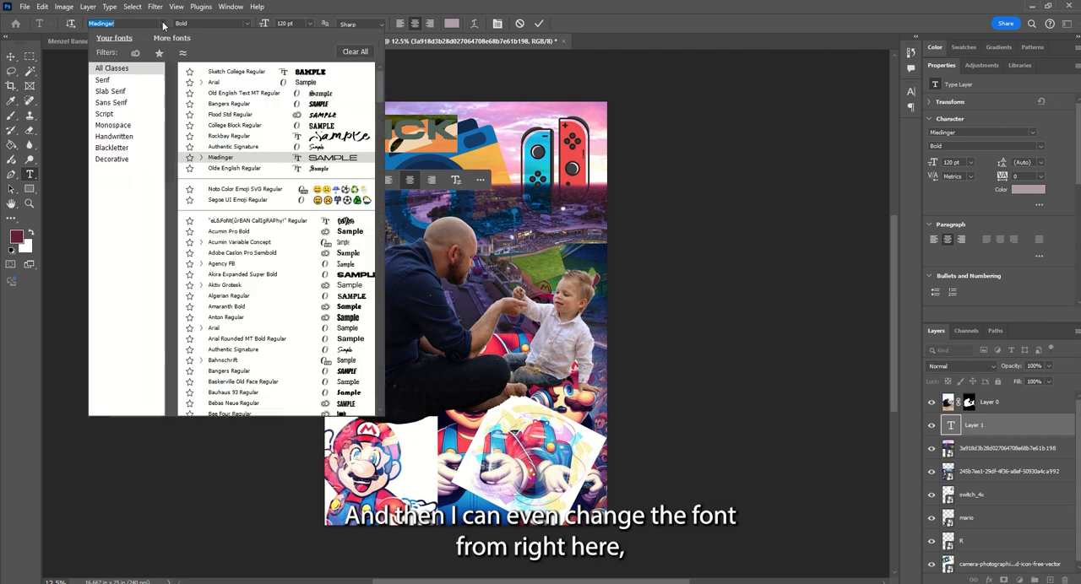
{"action": "left_click", "coordinate": [296, 276]}
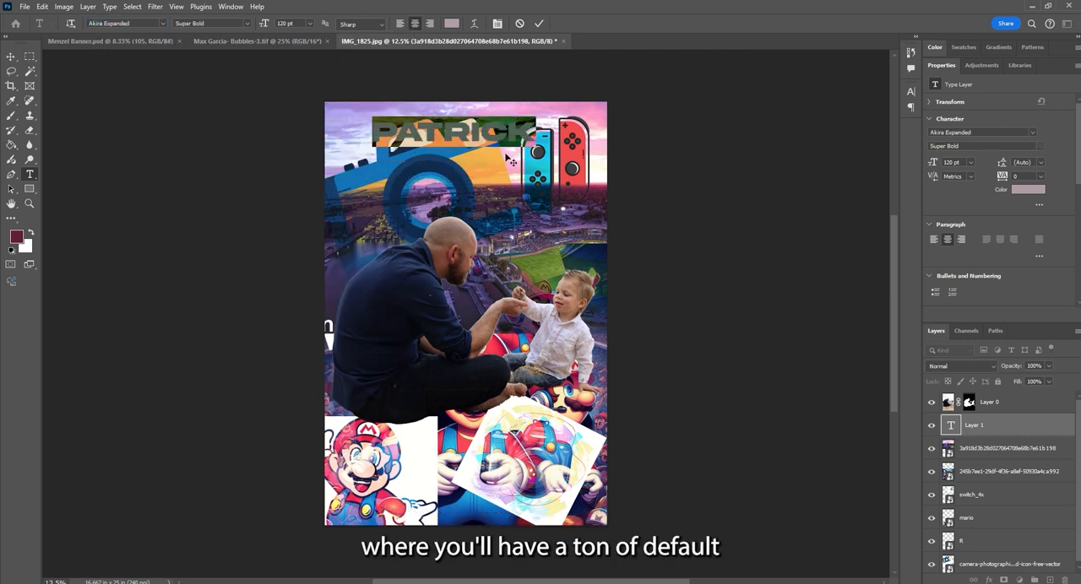
{"action": "left_click_drag", "start_coordinate": [265, 25], "coordinate": [299, 25]}
{"action": "left_click", "coordinate": [453, 250]}
{"action": "key", "text": "ctrl+Return"}
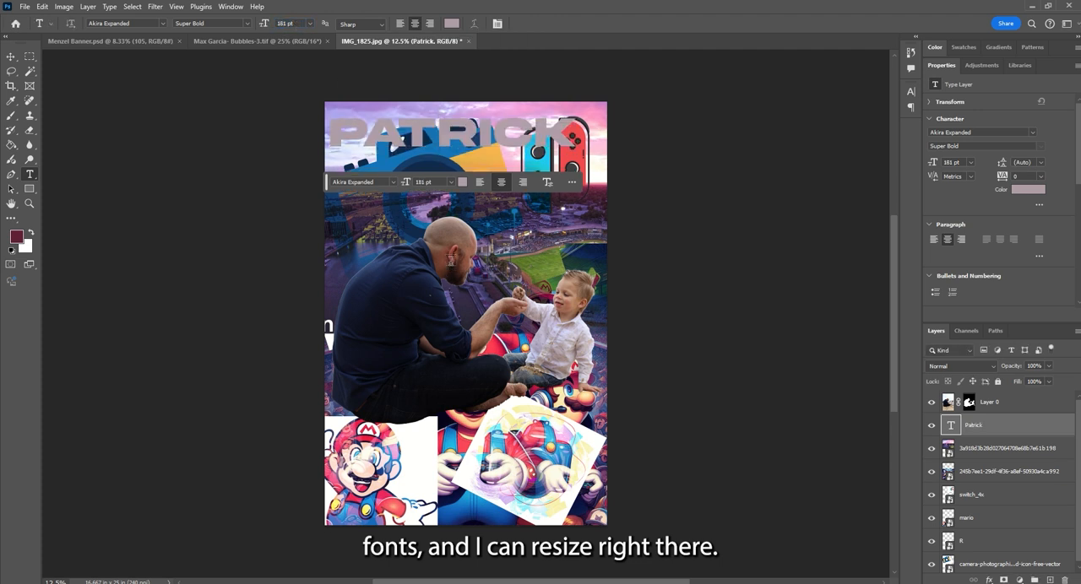
- Move the name text about 0.77 in right and 0.5 in down, centering it horizontally on the canvas
{"action": "key", "text": "v"}
{"action": "left_click_drag", "start_coordinate": [494, 143], "coordinate": [506, 152]}
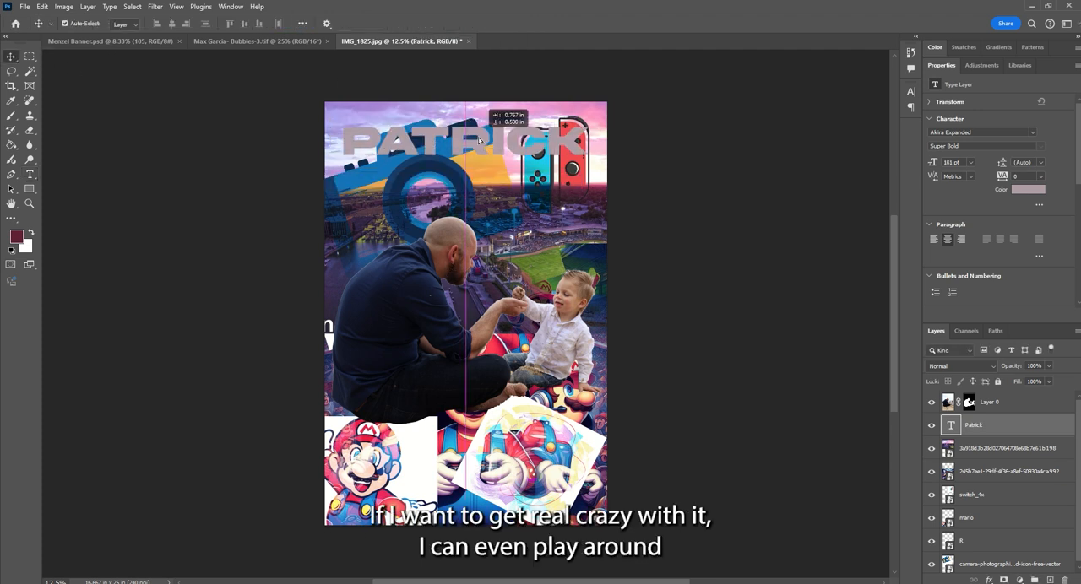
- Warp the name text horizontally with the Flag style after trying Arc and Arch, adjust the bend, and commit the text
{"action": "double_click", "coordinate": [449, 138]}
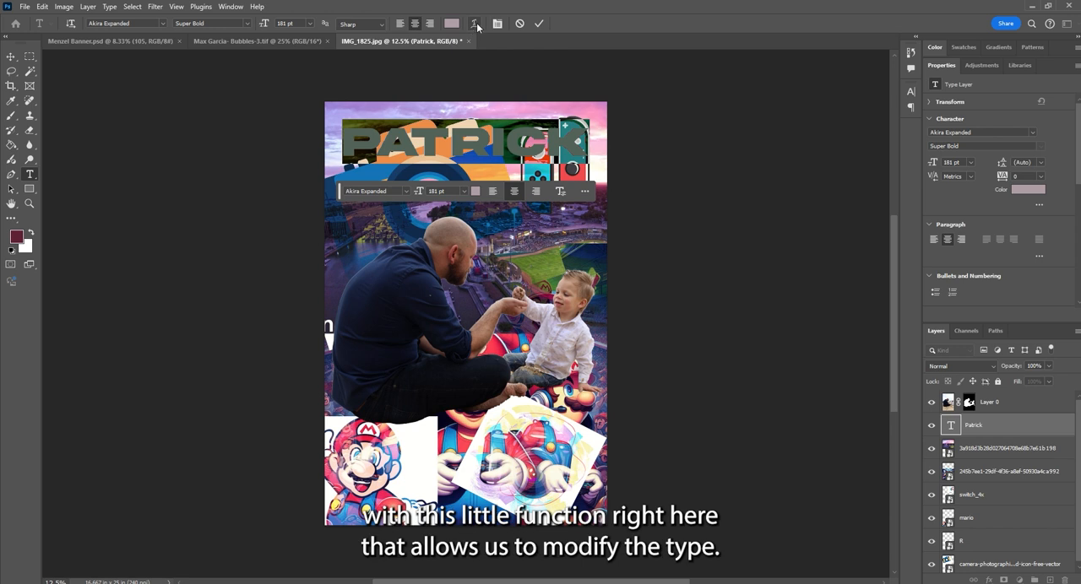
{"action": "left_click", "coordinate": [475, 25]}
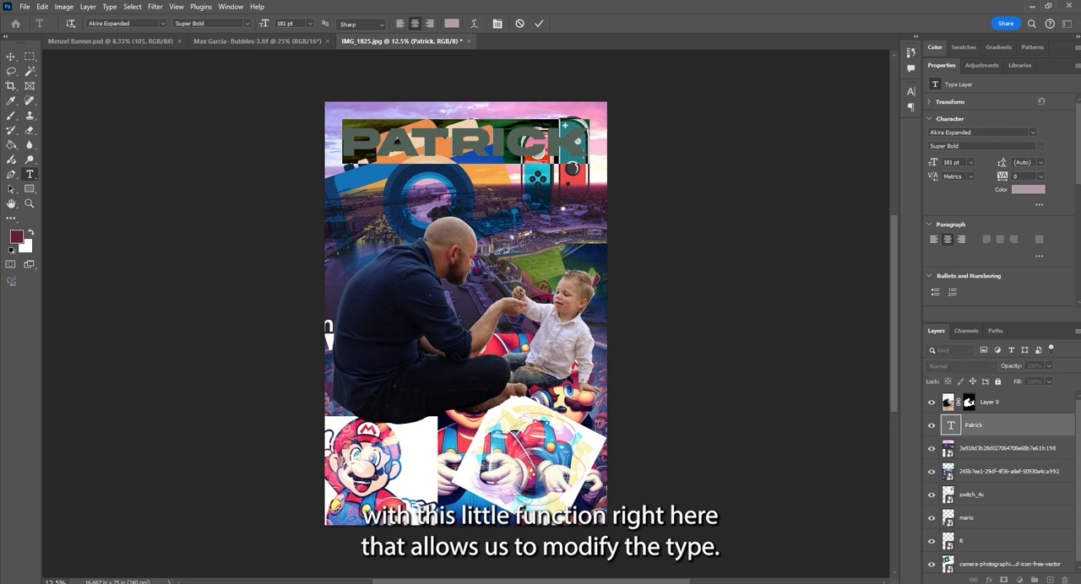
{"action": "left_click", "coordinate": [664, 179]}
{"action": "left_click", "coordinate": [665, 201]}
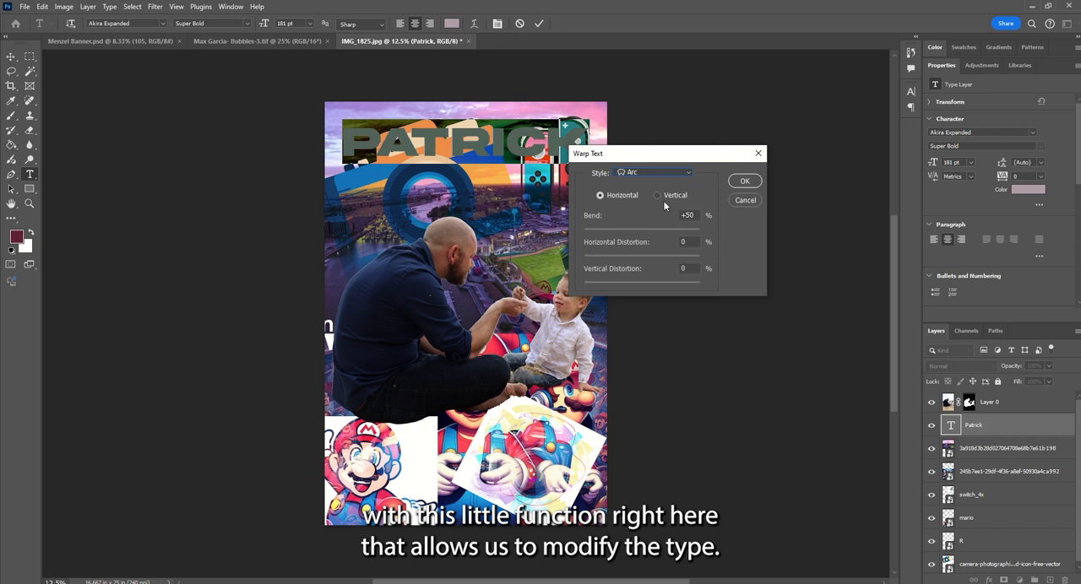
{"action": "left_click", "coordinate": [663, 175]}
{"action": "left_click", "coordinate": [658, 247]}
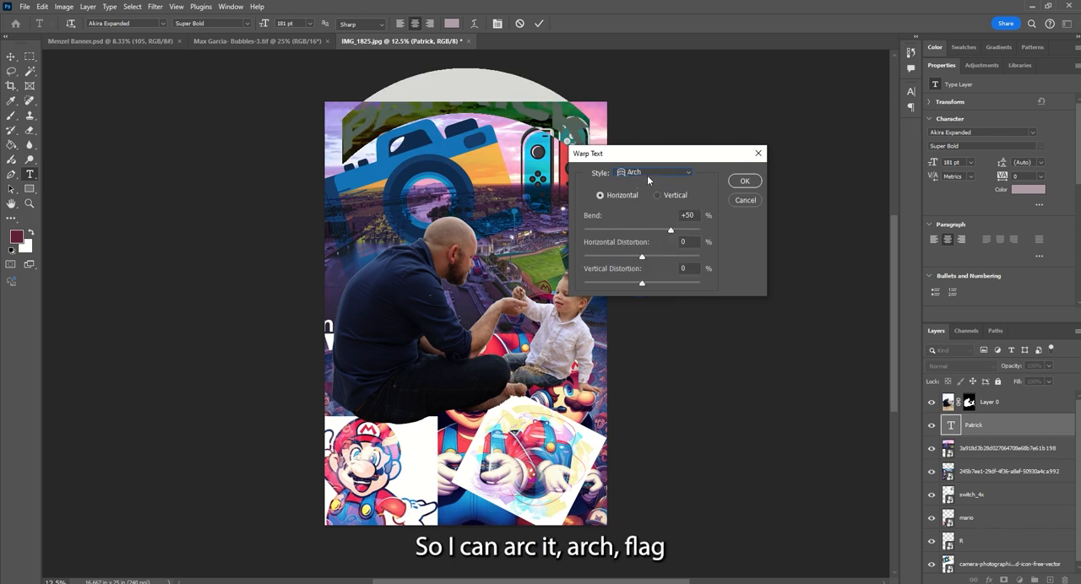
{"action": "left_click", "coordinate": [647, 175]}
{"action": "left_click", "coordinate": [642, 300]}
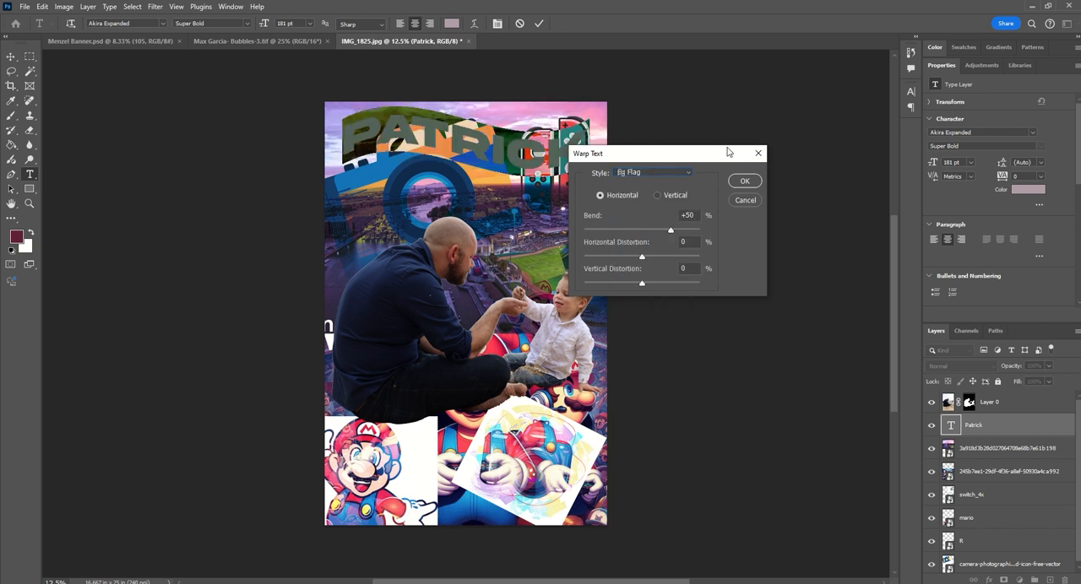
{"action": "mouse_move", "coordinate": [671, 230]}
{"action": "left_mouse_down"}
{"action": "mouse_move", "coordinate": [654, 231]}
{"action": "mouse_move", "coordinate": [676, 231]}
{"action": "left_mouse_up"}
{"action": "left_click", "coordinate": [745, 181]}
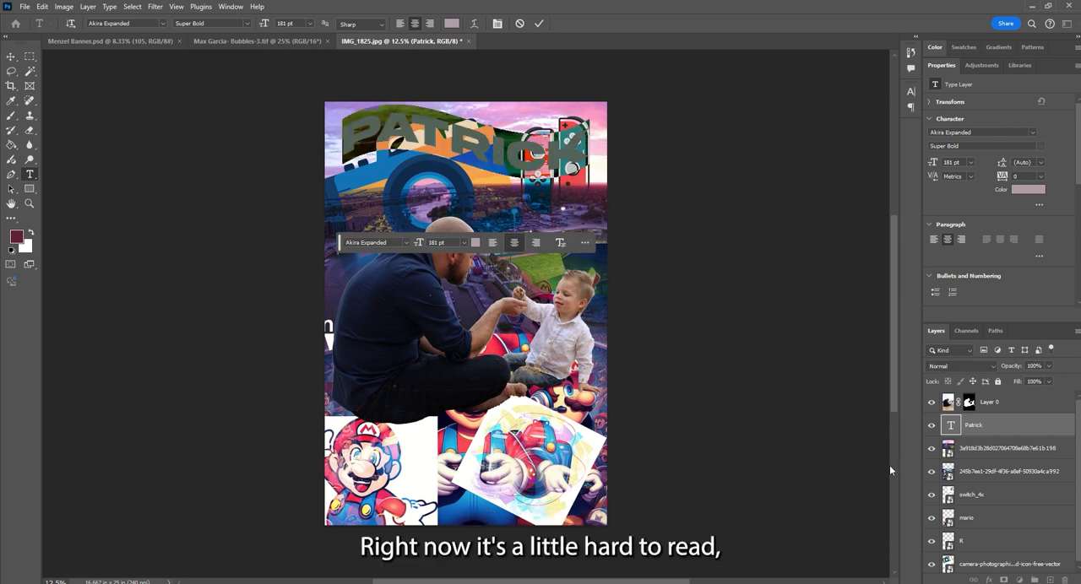
{"action": "key", "text": "ctrl+Return"}
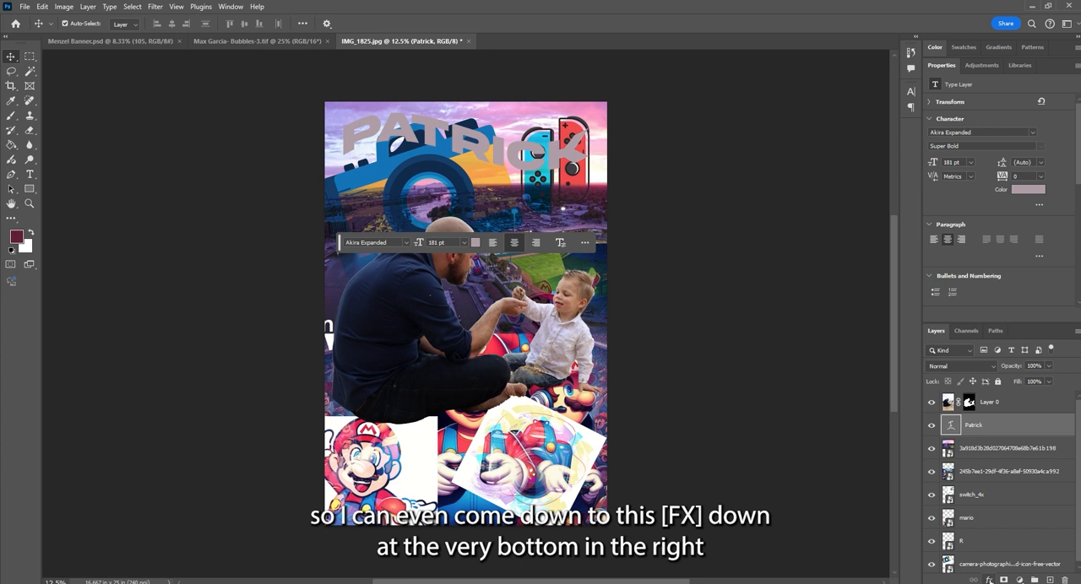
- Add a black Outer Glow to the name text with Normal blending, 100% opacity and 32 px size
{"action": "left_click", "coordinate": [991, 579]}
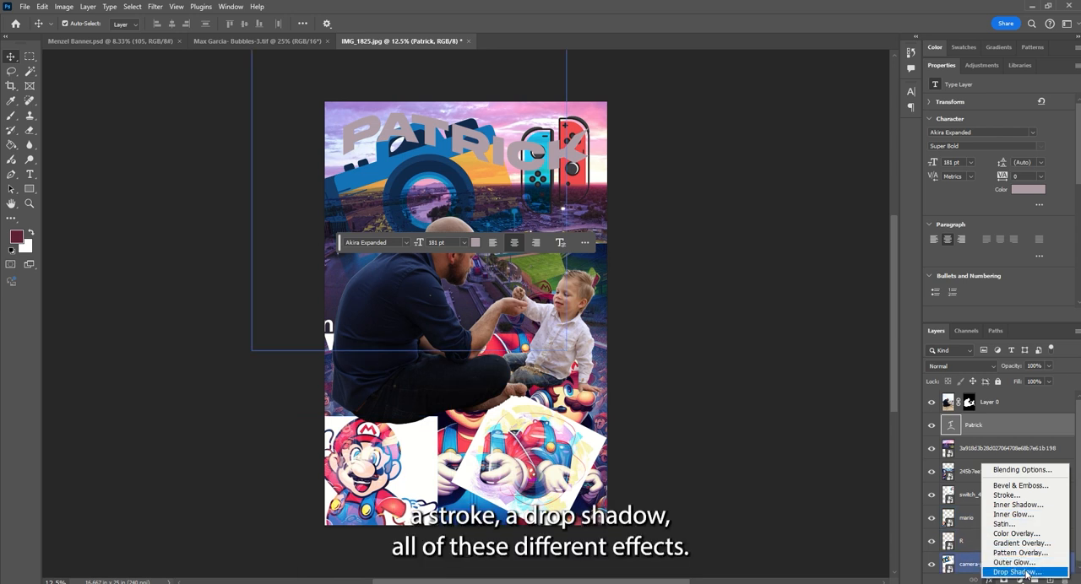
{"action": "left_click", "coordinate": [676, 272]}
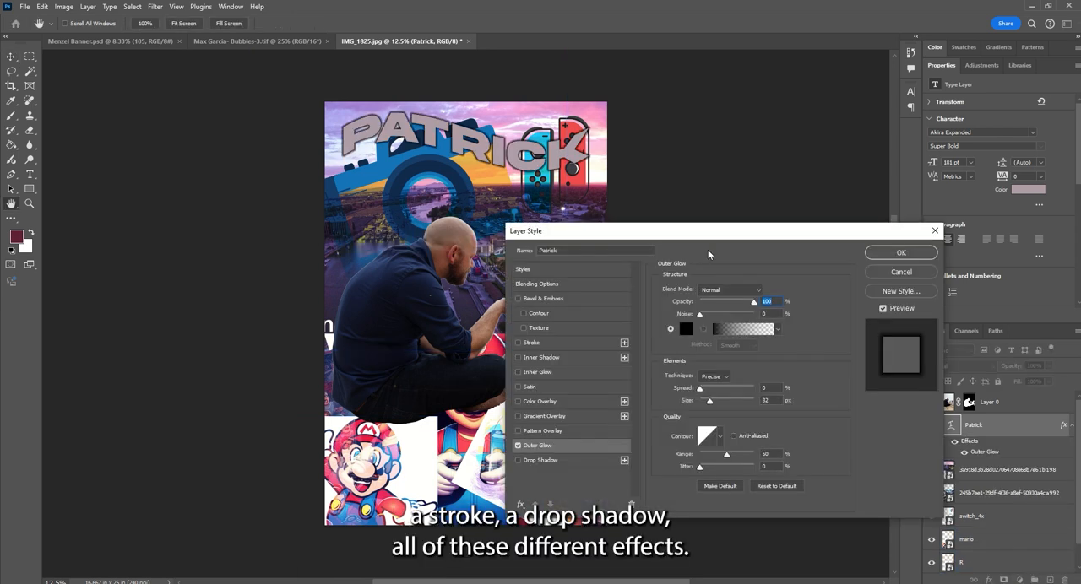
{"action": "left_click", "coordinate": [890, 255]}
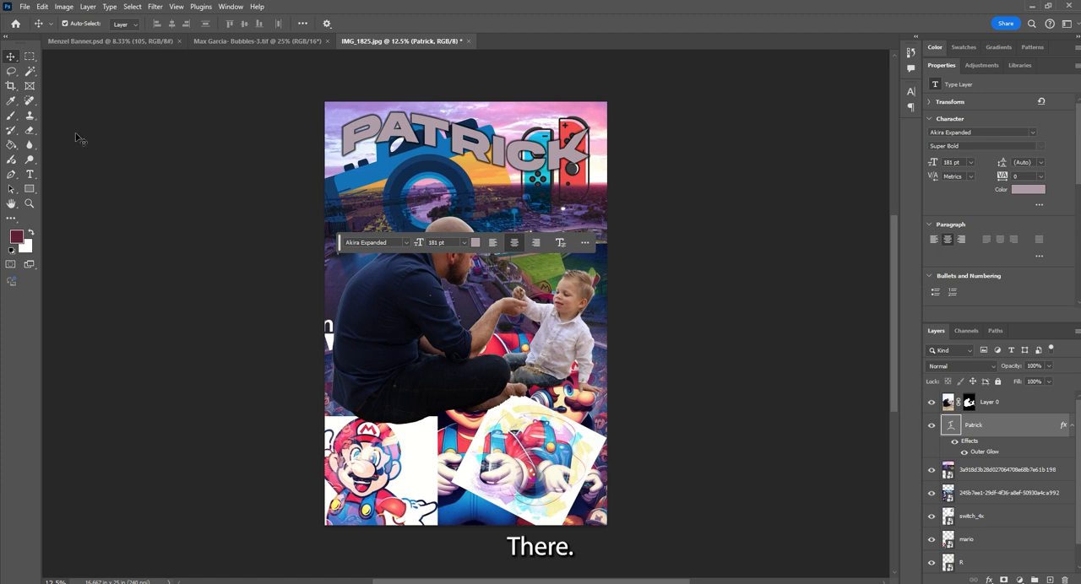
- Crop the collage to a portrait format 4 in wide by 6 in high at 240 px/in
{"action": "left_click", "coordinate": [11, 86]}
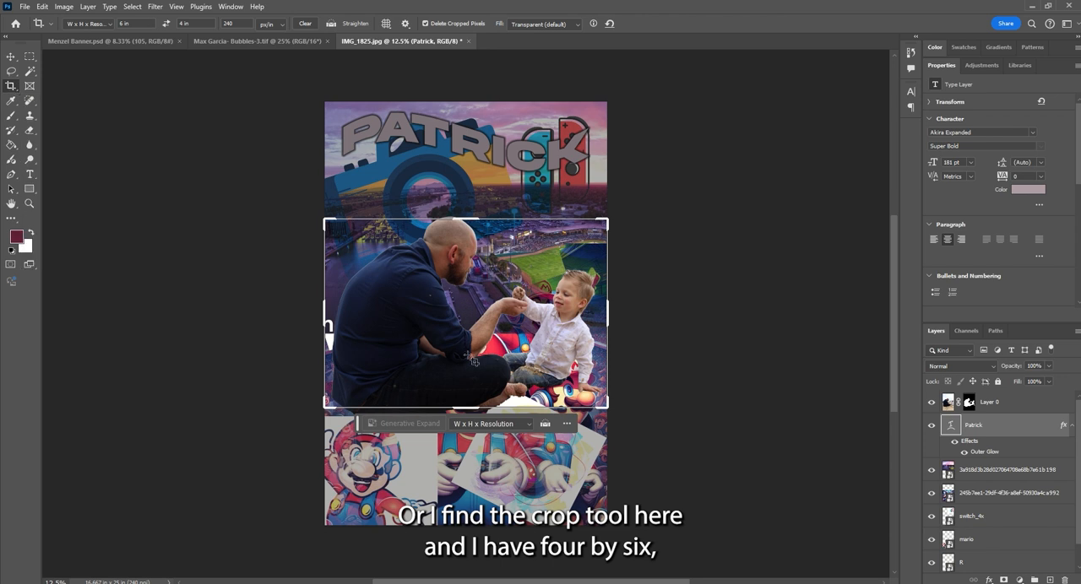
{"action": "left_click", "coordinate": [166, 23]}
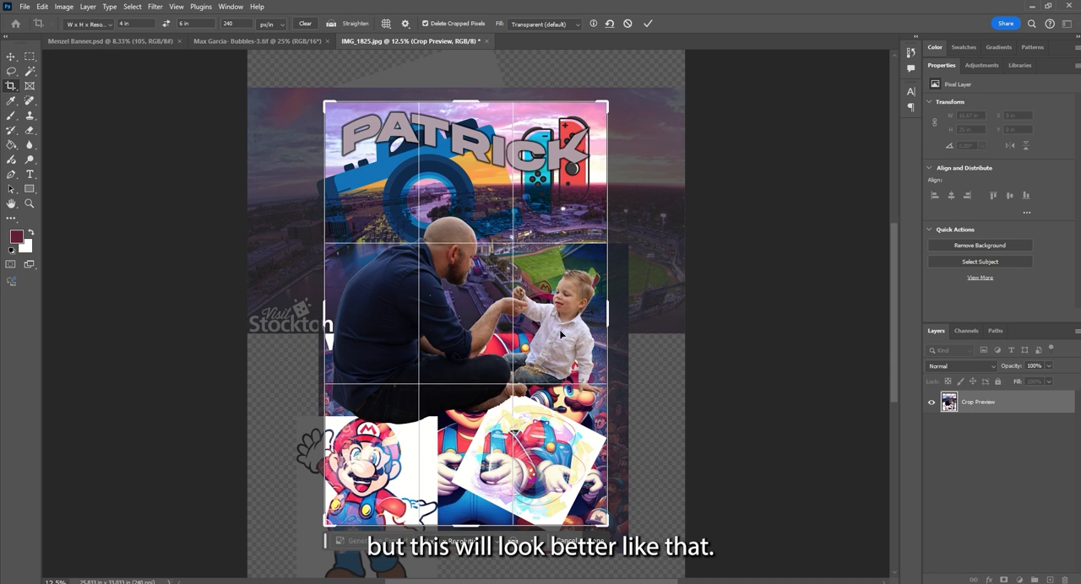
{"action": "key", "text": "Return"}
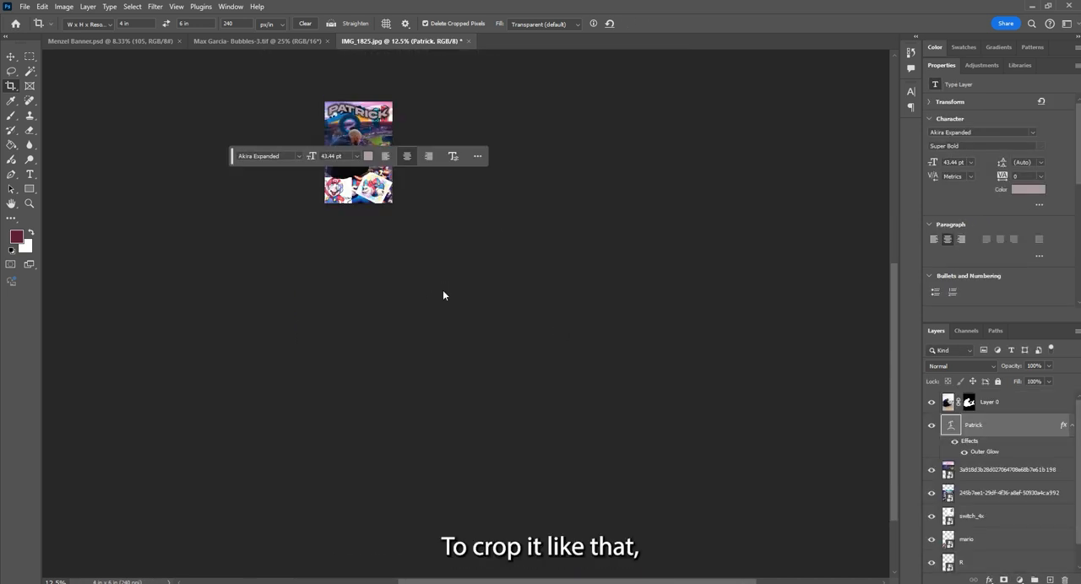
{"action": "left_click_drag", "start_coordinate": [233, 156], "coordinate": [142, 476]}
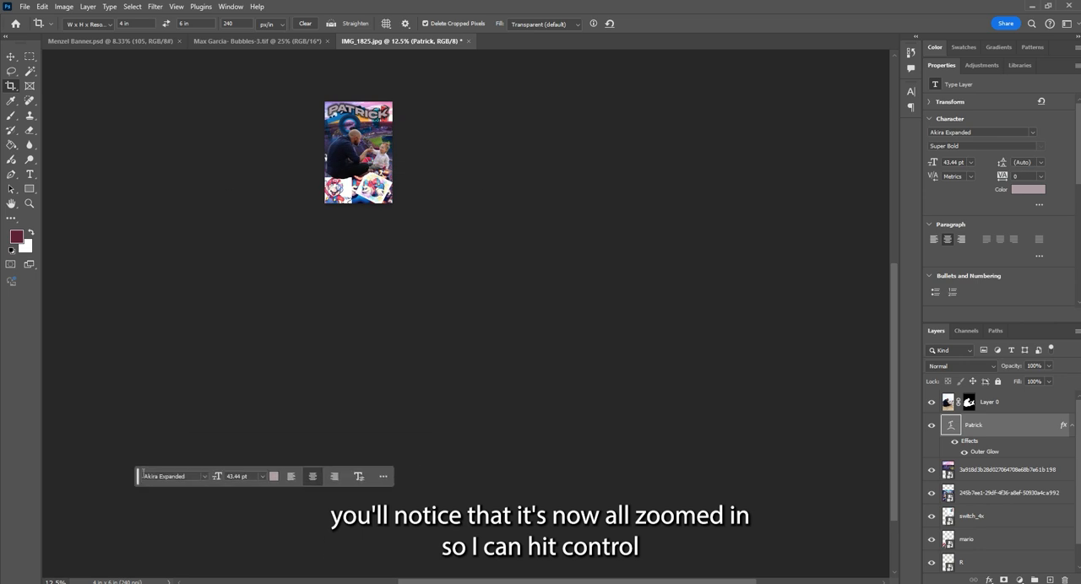
{"action": "key", "text": "ctrl+plus"}
{"action": "key", "text": "ctrl+plus"}
{"action": "key", "text": "ctrl+plus"}
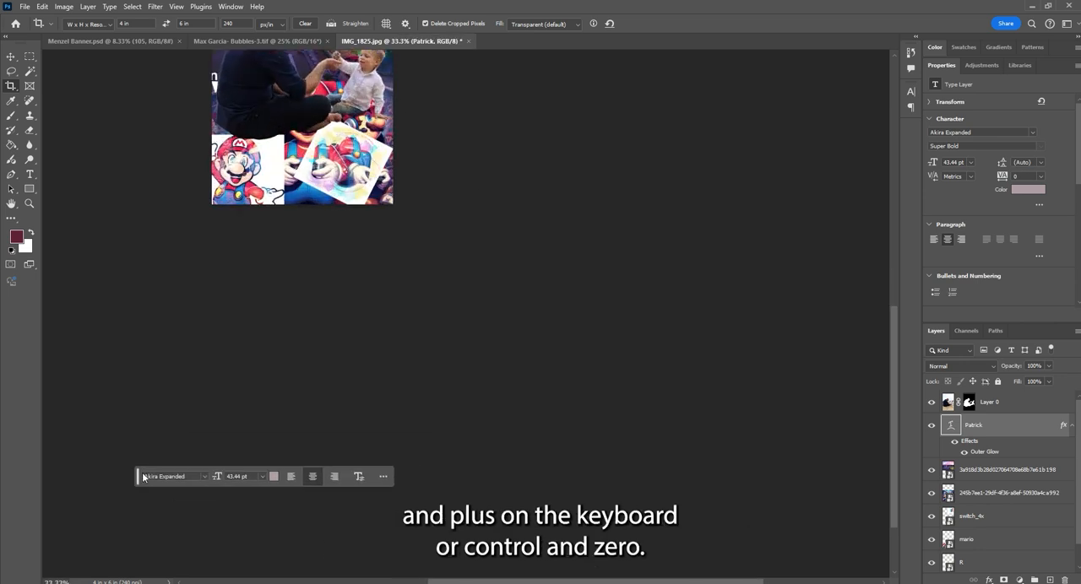
{"action": "key", "text": "ctrl+0"}
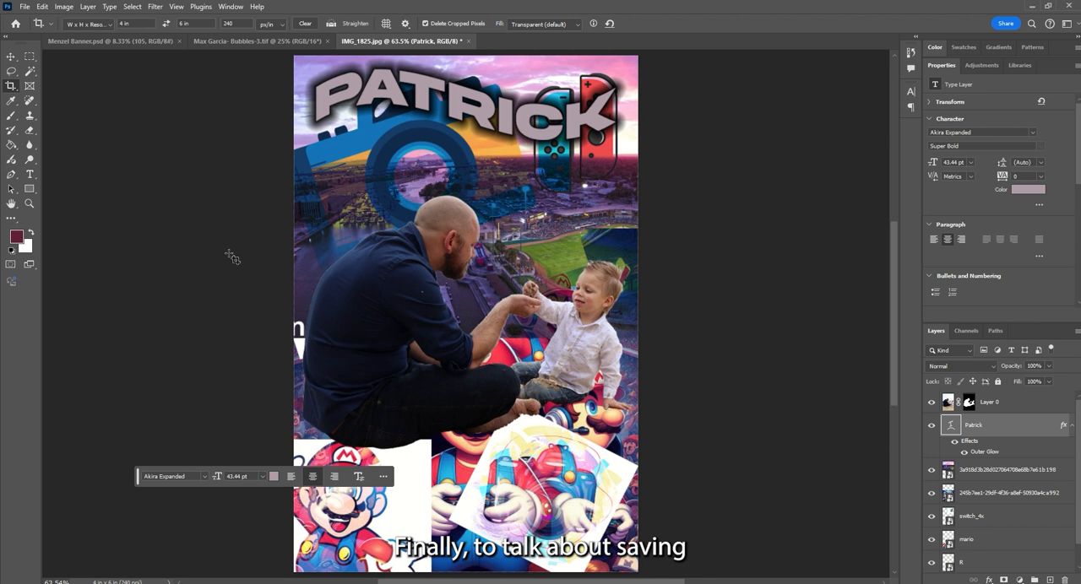
- Try to save the collage on the Desktop as a Photoshop PSD file named with the person's full name
{"action": "left_click", "coordinate": [26, 6]}
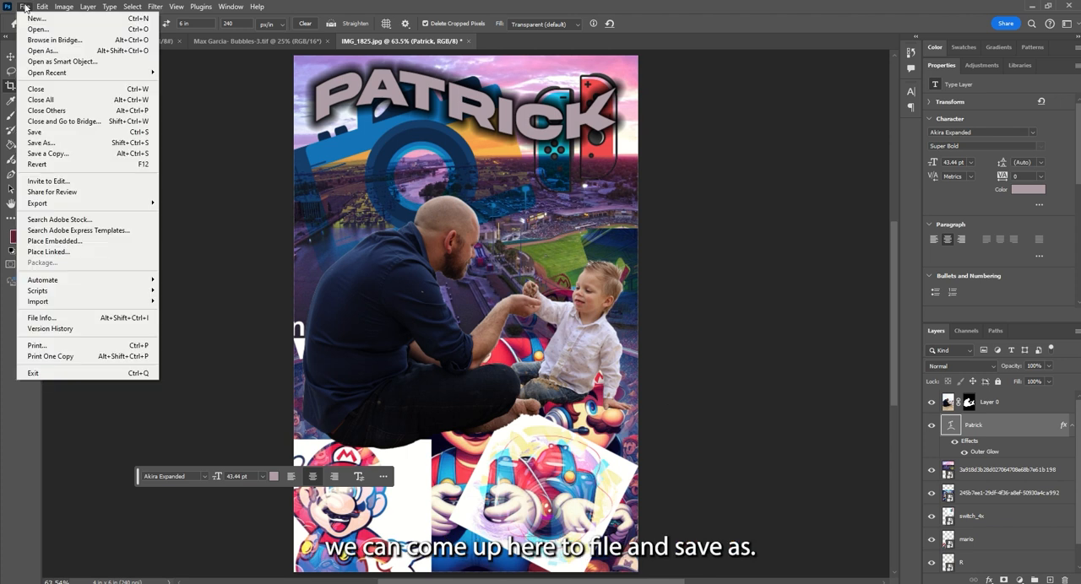
{"action": "left_click", "coordinate": [43, 143]}
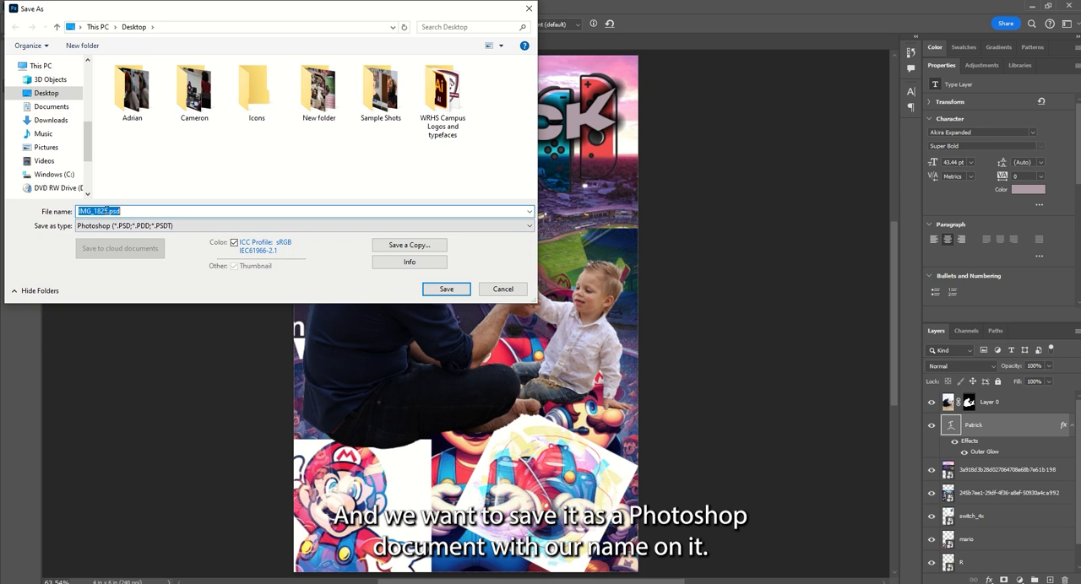
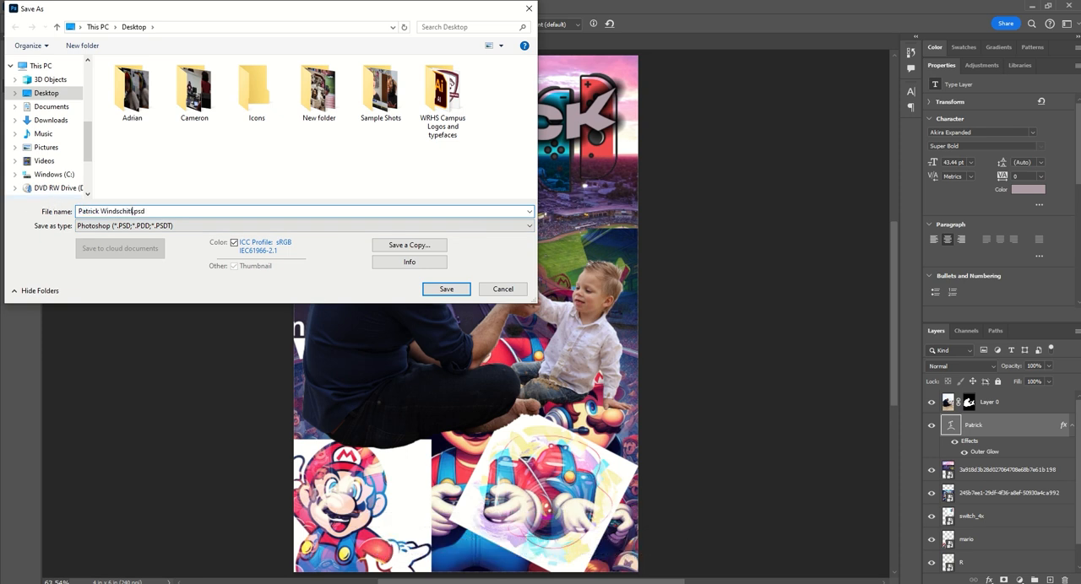
{"action": "left_click", "coordinate": [502, 289]}
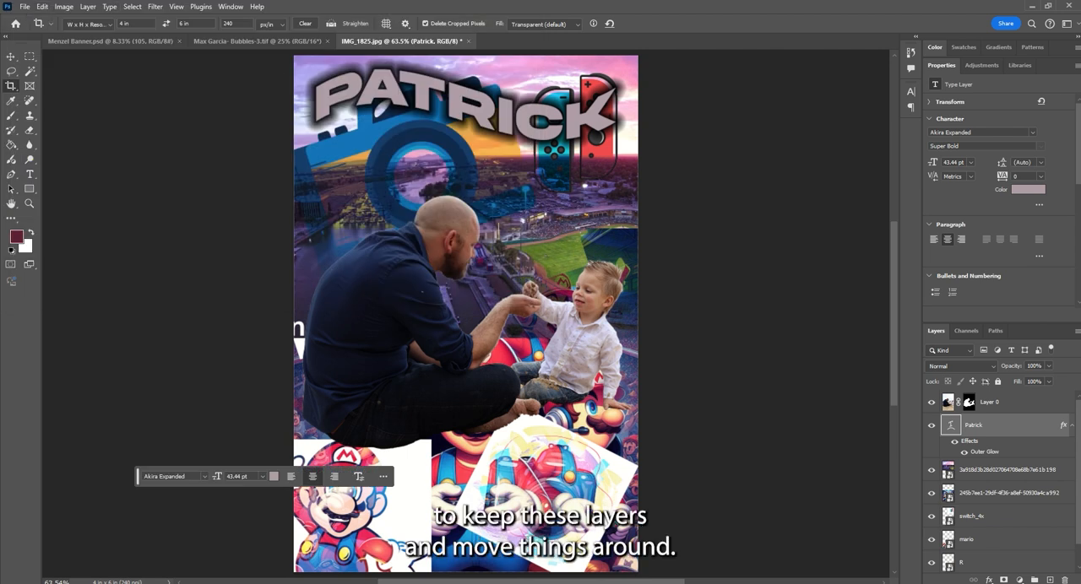
- Try to quick-export the collage to the Desktop as a JPG named with the person's full name followed by " - Collage"
{"action": "left_click", "coordinate": [28, 7]}
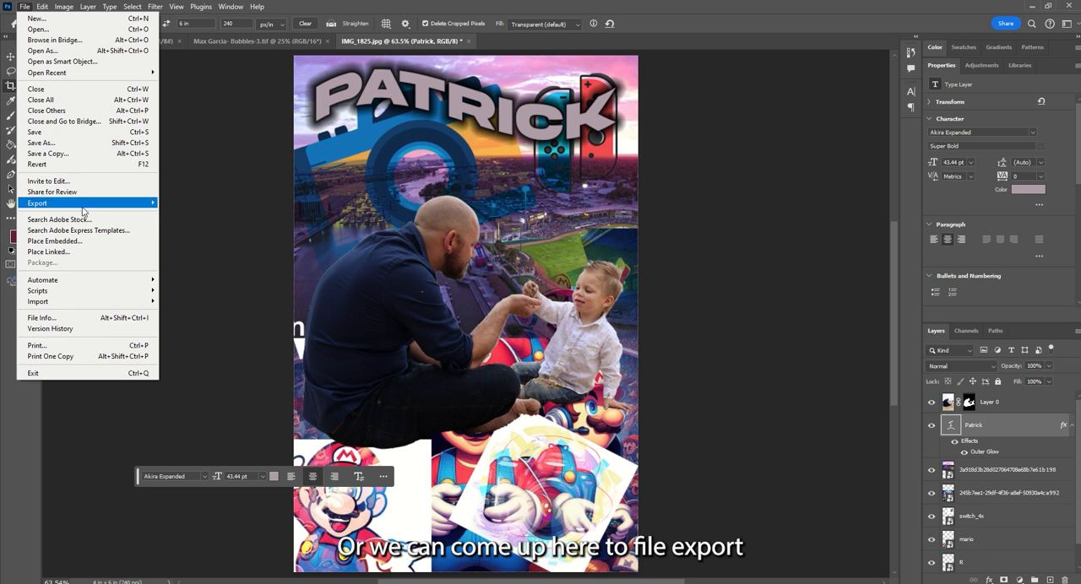
{"action": "mouse_move", "coordinate": [76, 210]}
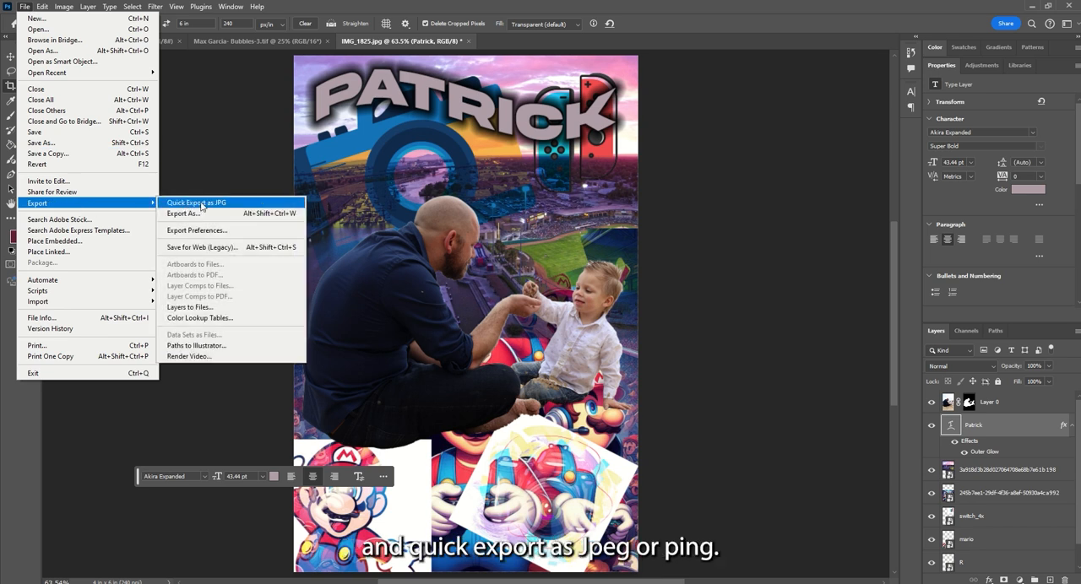
{"action": "left_click", "coordinate": [203, 206]}
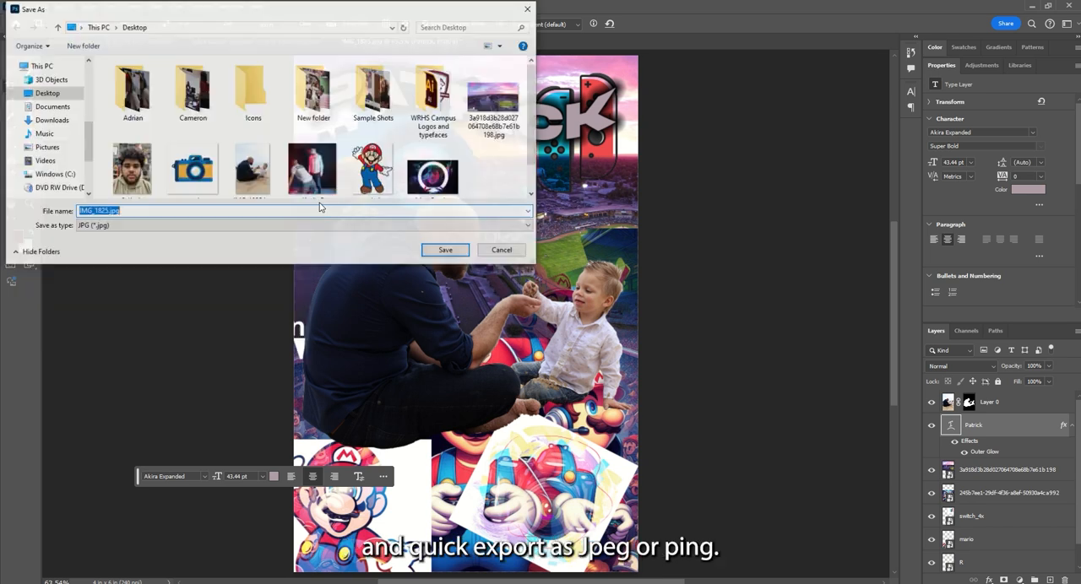
{"action": "left_click_drag", "start_coordinate": [104, 215], "coordinate": [50, 208]}
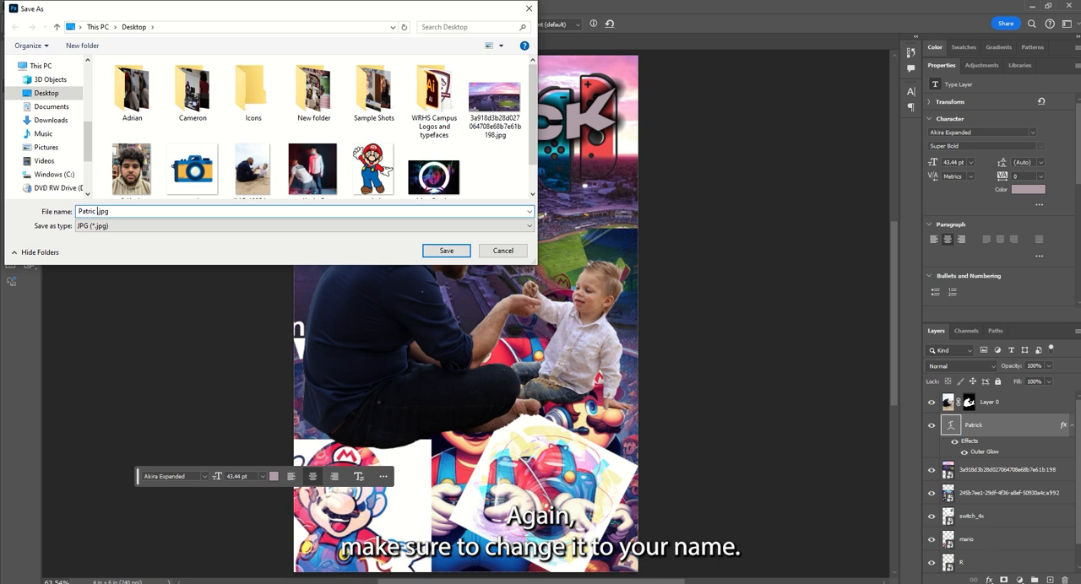
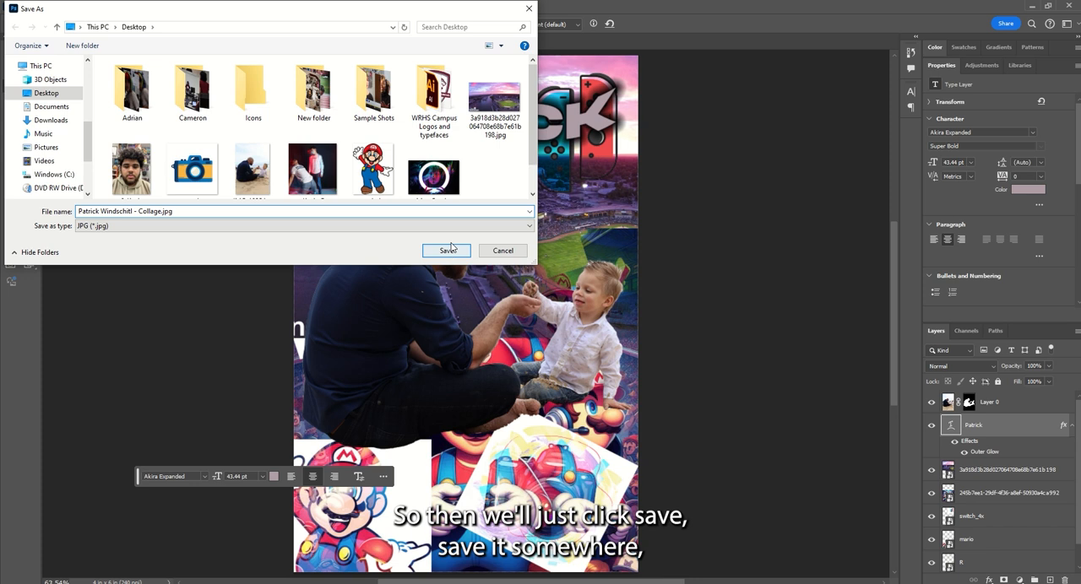
{"action": "left_click", "coordinate": [509, 255]}
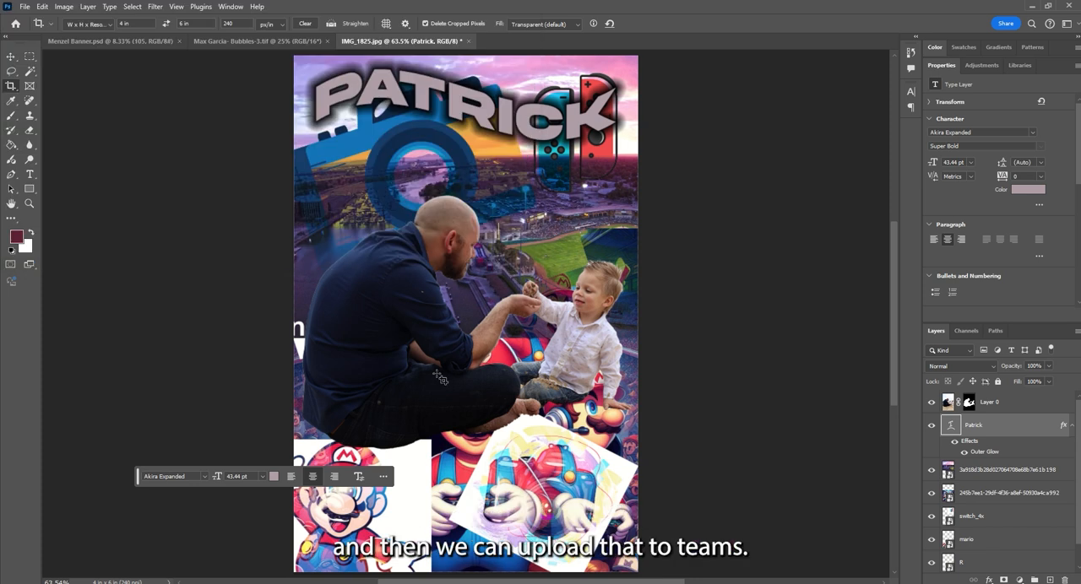